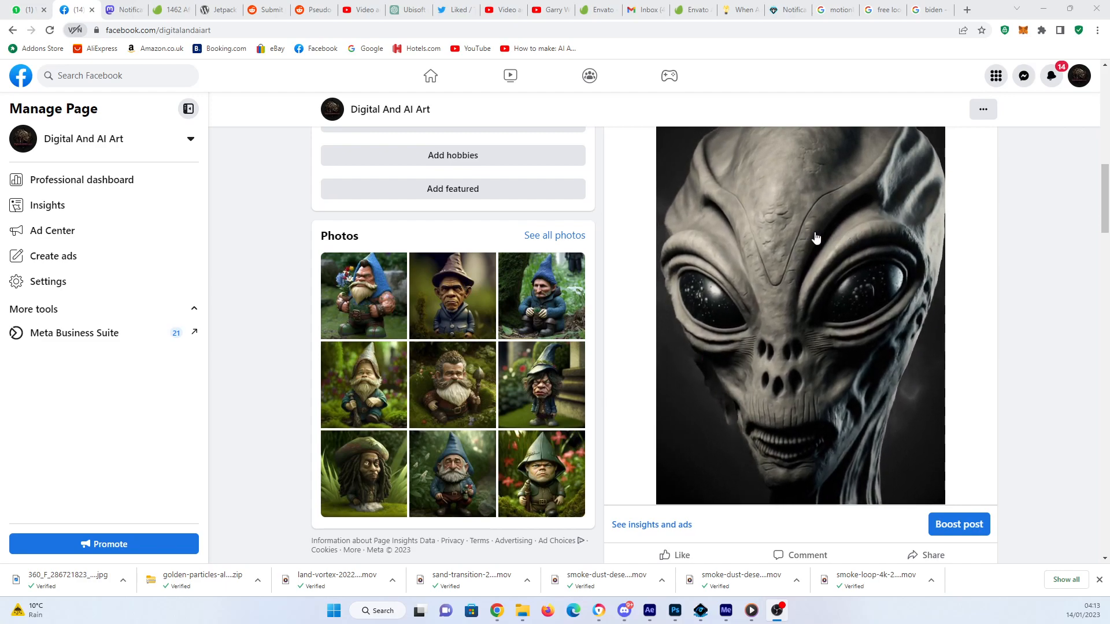
# Examine the Midjourney 3D alien photo post on the Facebook page
pyautogui.scroll(3, 854, 323)
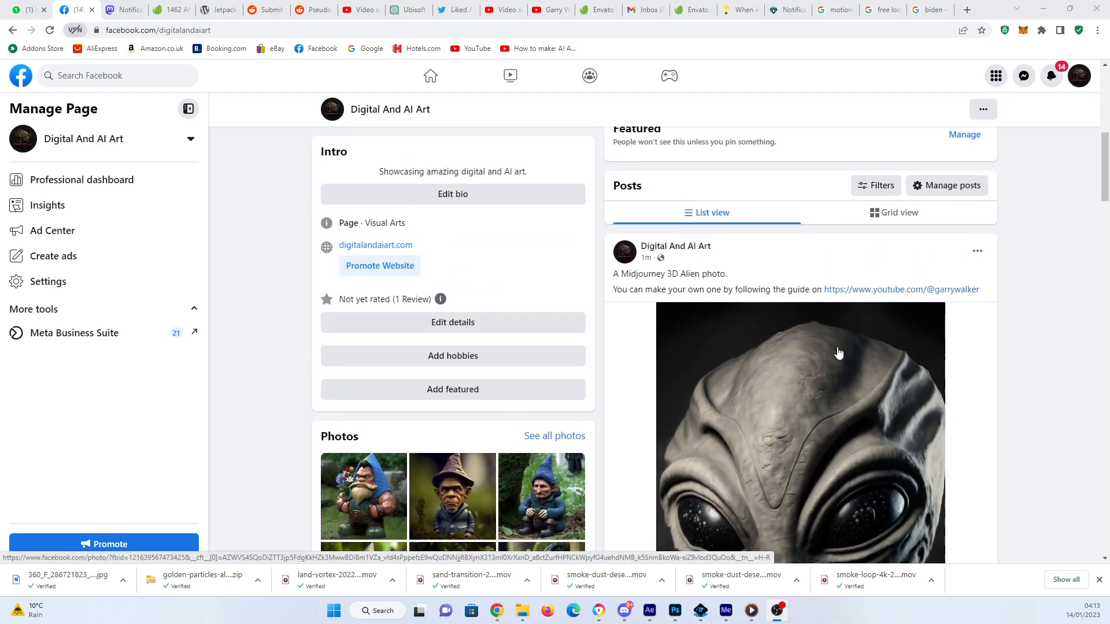
pyautogui.scroll(-6, 827, 346)
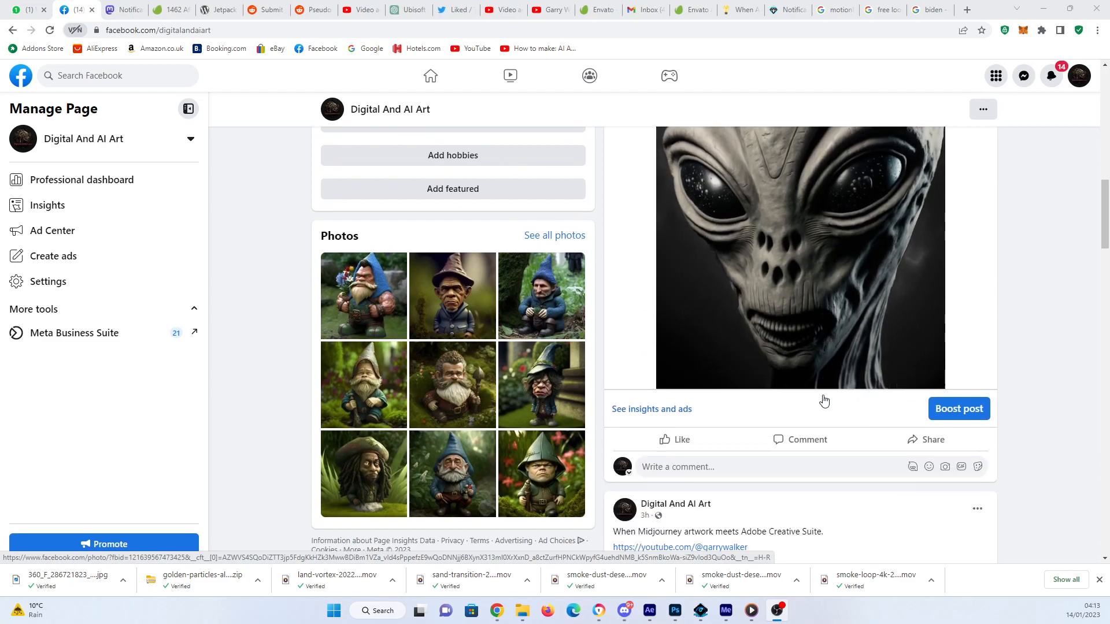
pyautogui.scroll(3, 824, 400)
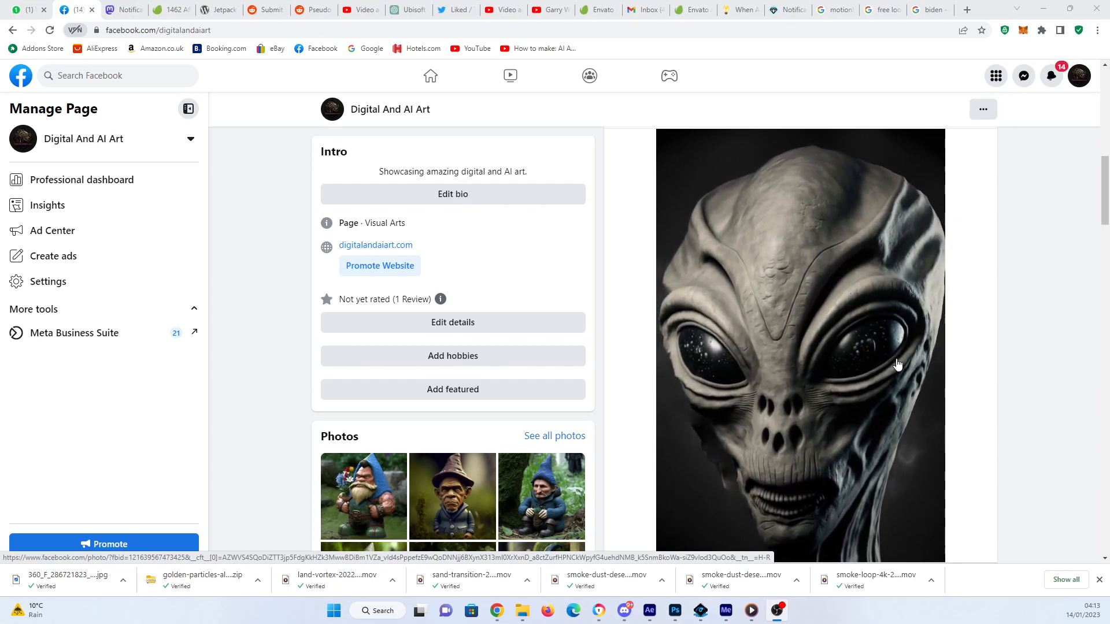
pyautogui.scroll(-1, 809, 405)
pyautogui.scroll(2, 751, 454)
pyautogui.scroll(-2, 758, 446)
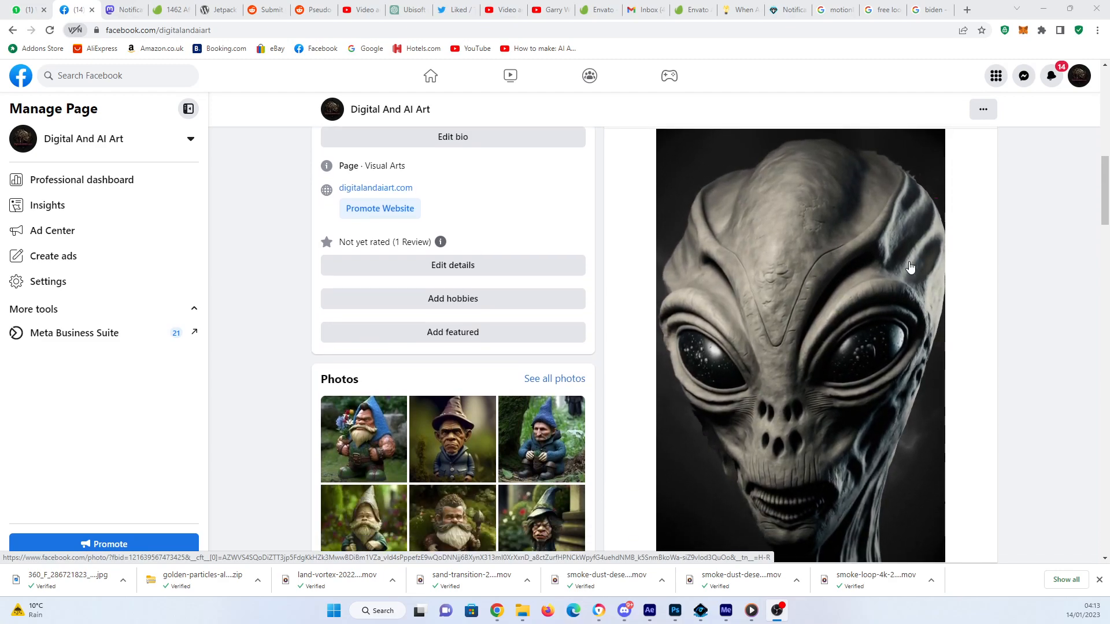
# Switch to Discord and highlight "dslr camera photo" in the alien head prompt posted by the Midjourney Bot
pyautogui.click(1043, 9)
pyautogui.scroll(6, 616, 318)
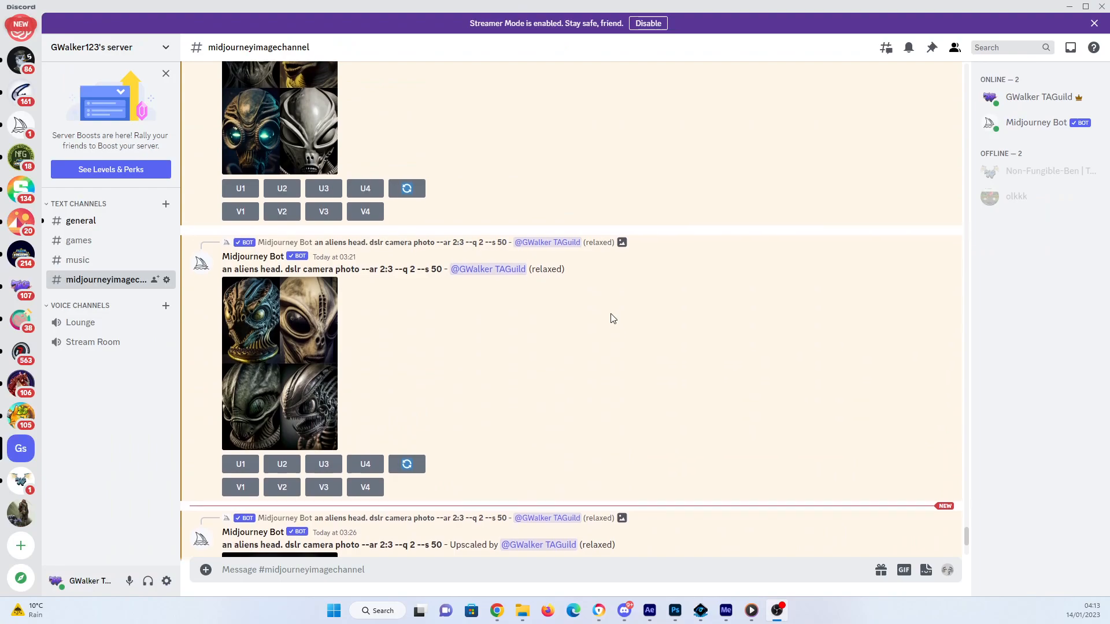
pyautogui.scroll(4, 611, 320)
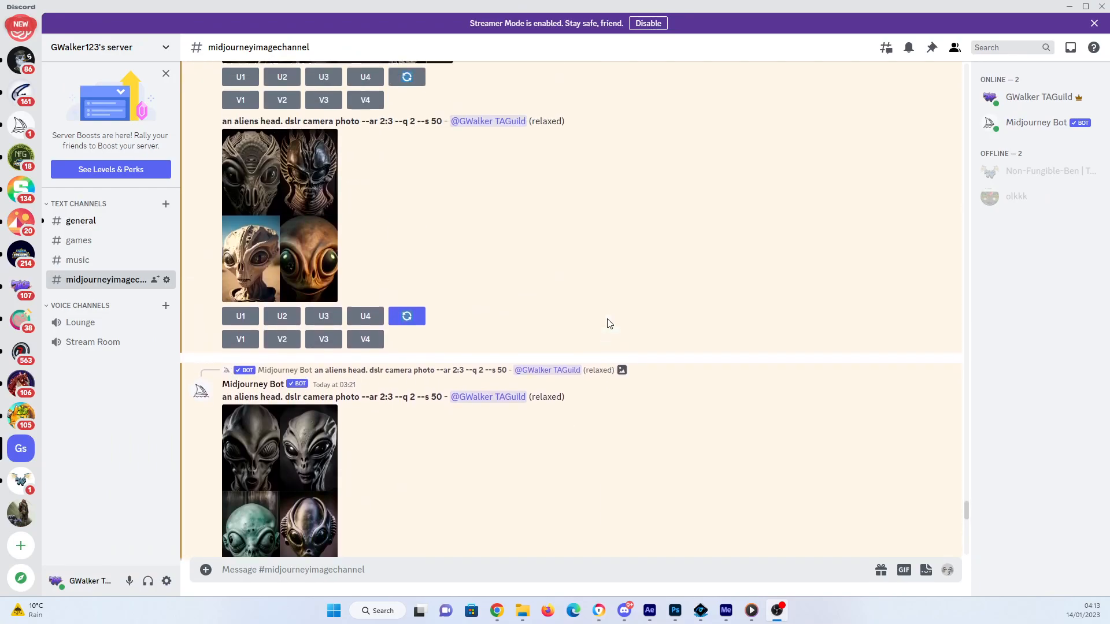
pyautogui.scroll(-2, 607, 325)
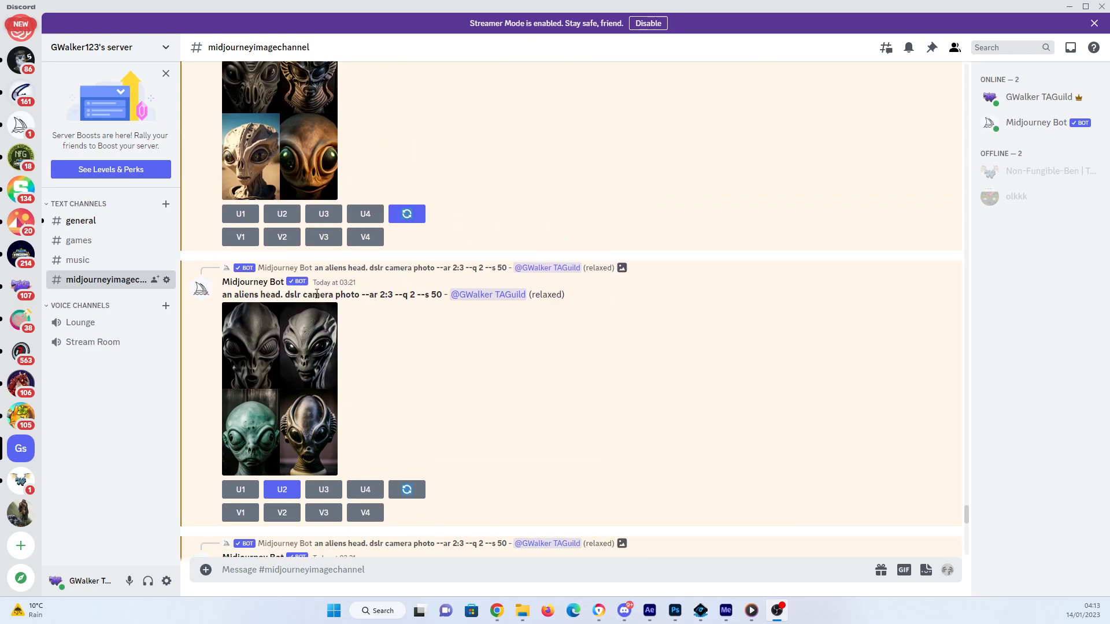
pyautogui.moveTo(362, 293); pyautogui.dragTo(285, 294)
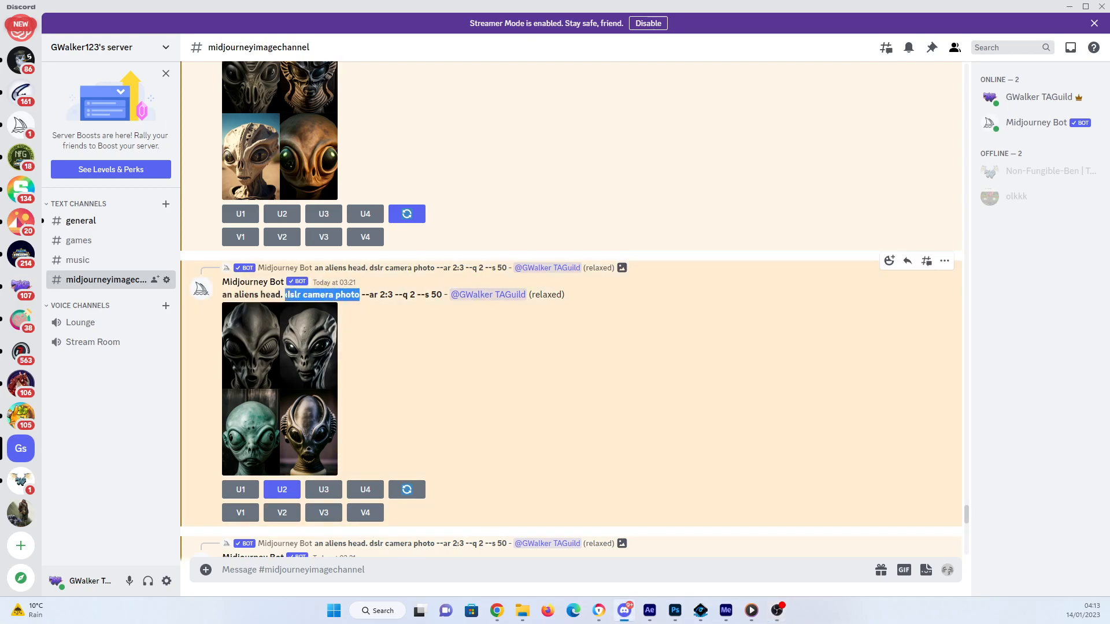
pyautogui.click(364, 297)
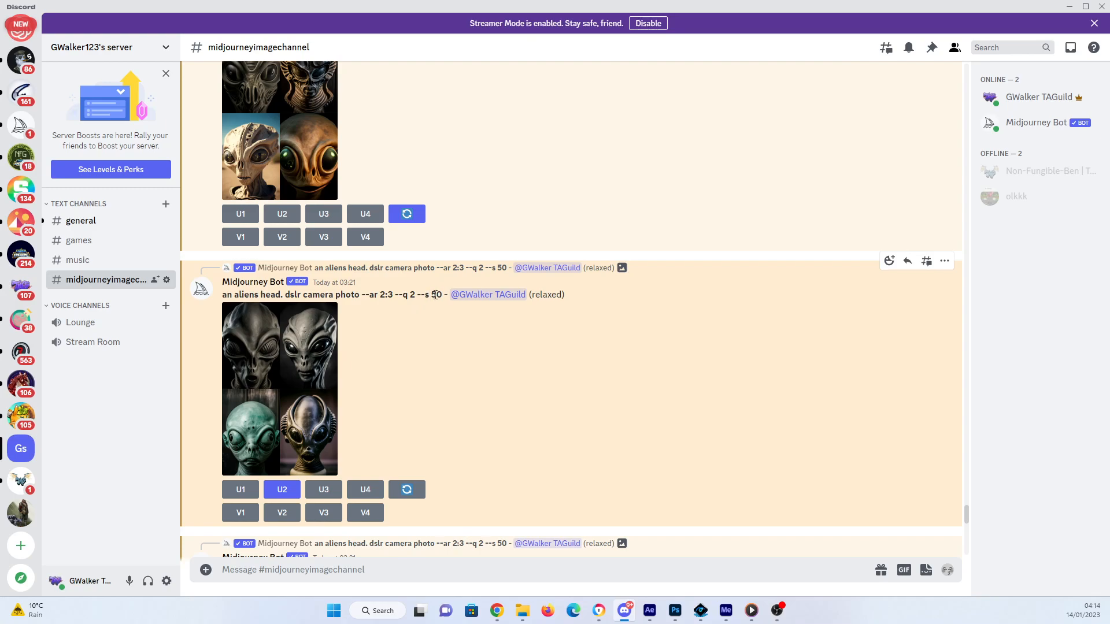
# Compare the generated alien head grids with the upscaled version, and bring up the upscaled image's save options
pyautogui.scroll(-5, 317, 331)
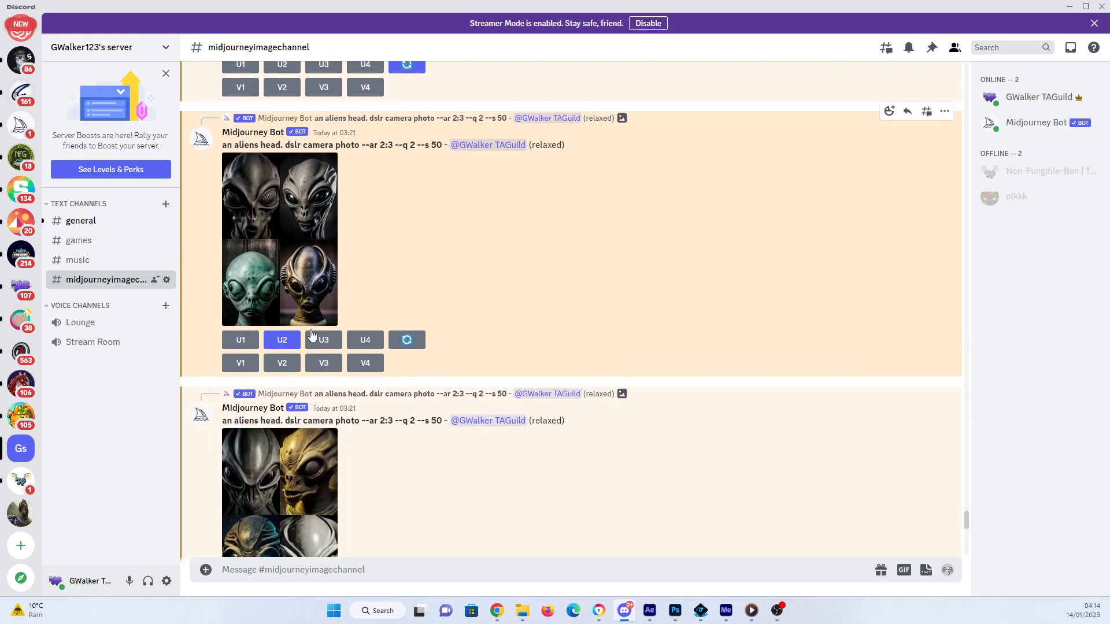
pyautogui.scroll(-7, 317, 331)
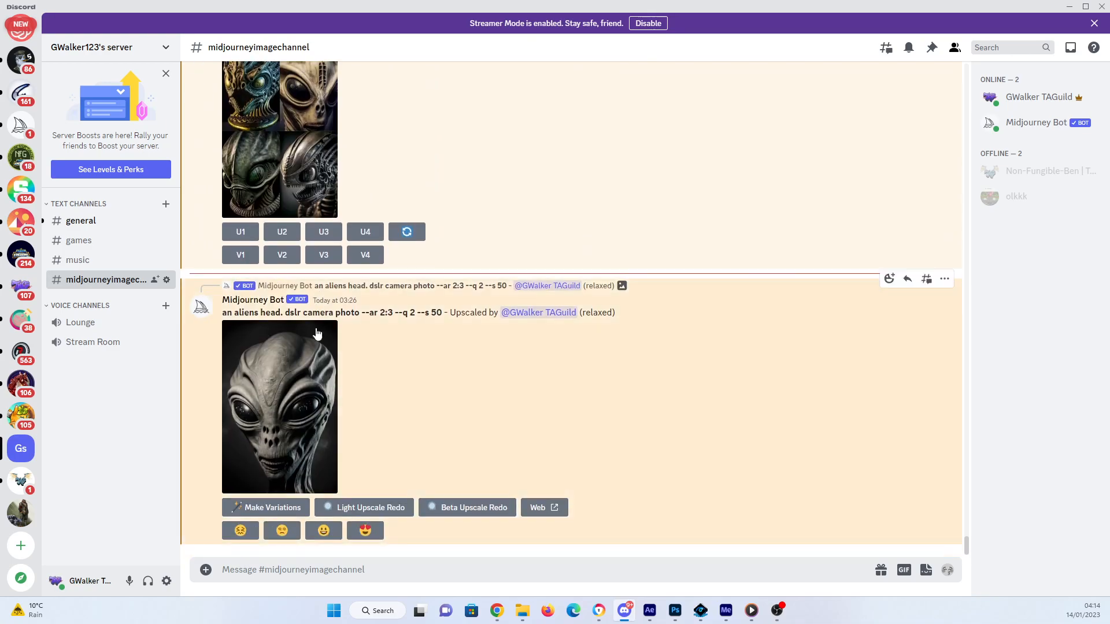
pyautogui.scroll(1, 317, 332)
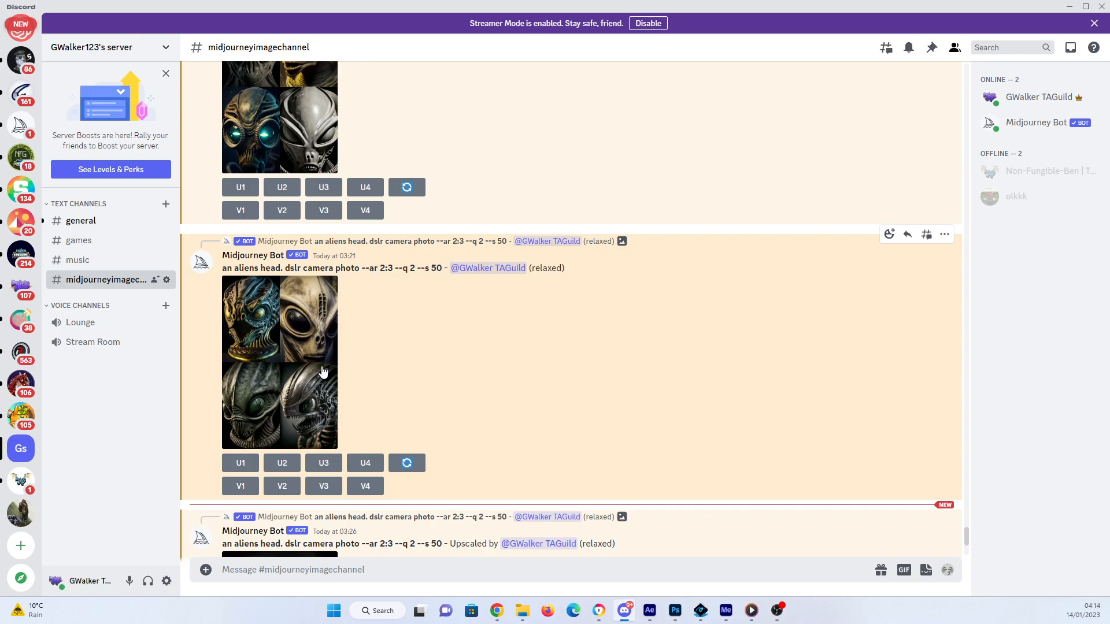
pyautogui.scroll(8, 326, 373)
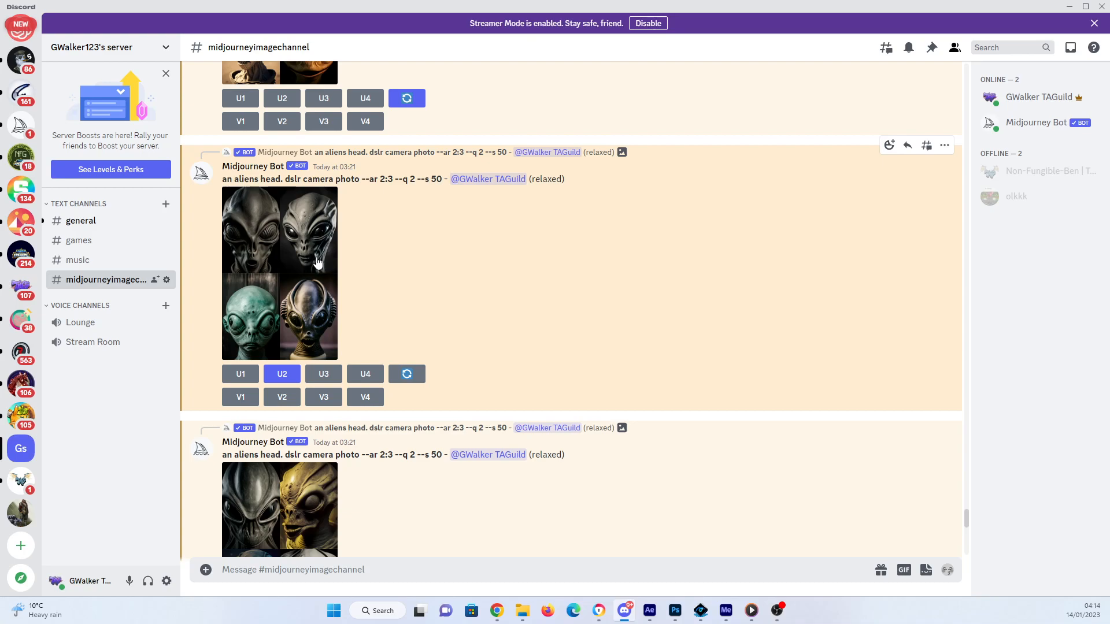
pyautogui.scroll(-8, 312, 258)
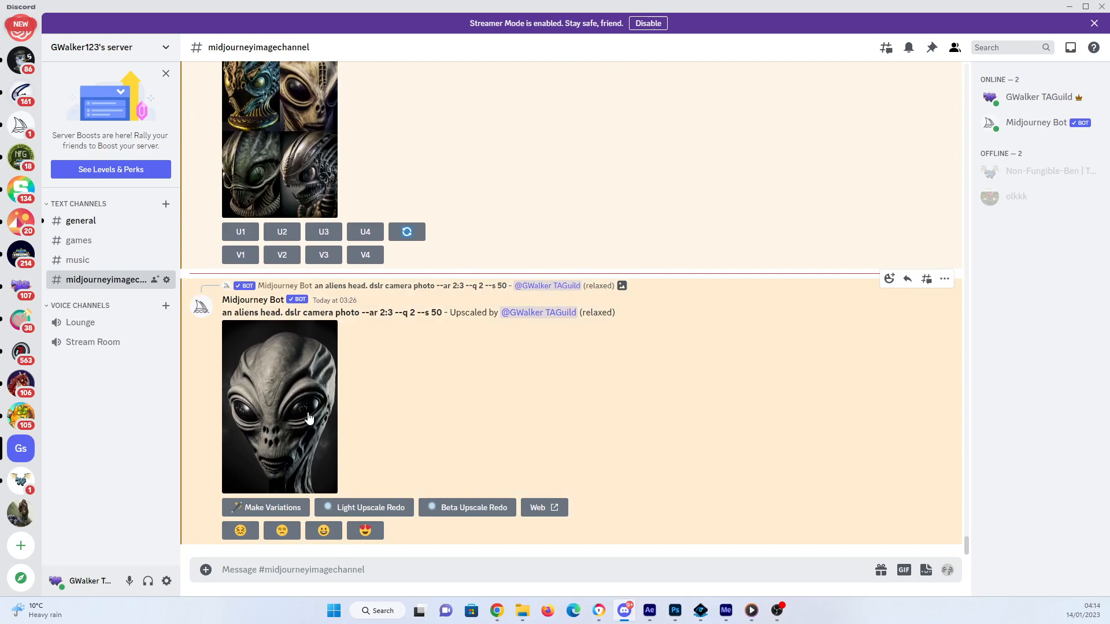
pyautogui.rightClick(287, 390)
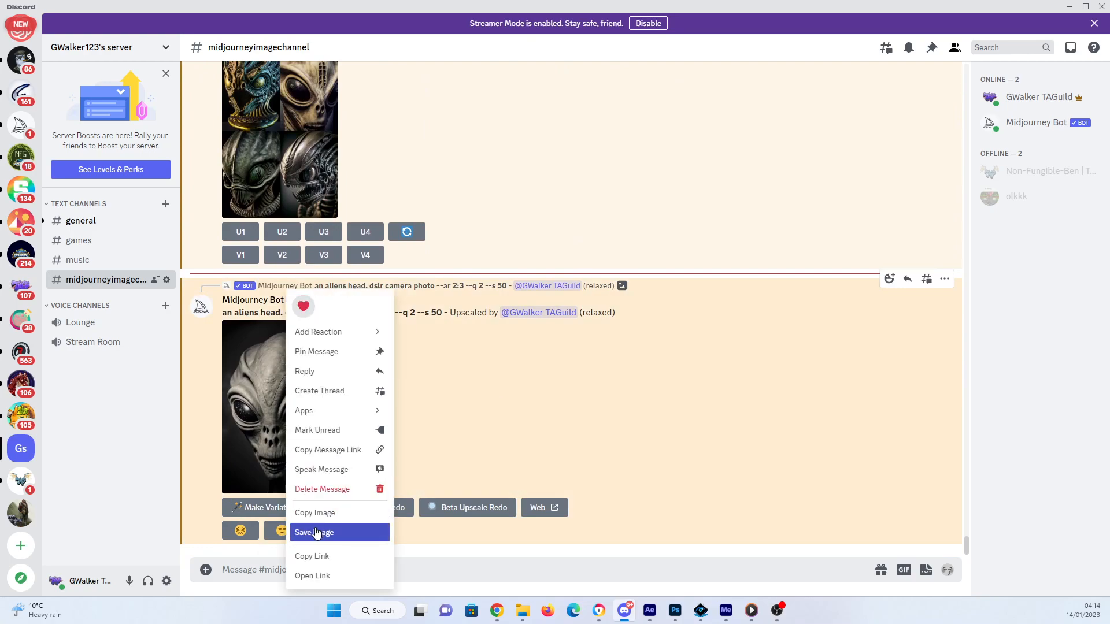
# Switch to Photoshop and preview Layer 1's grayscale alien head with and without Invert 2, hiding the layers when finished
pyautogui.click(672, 617)
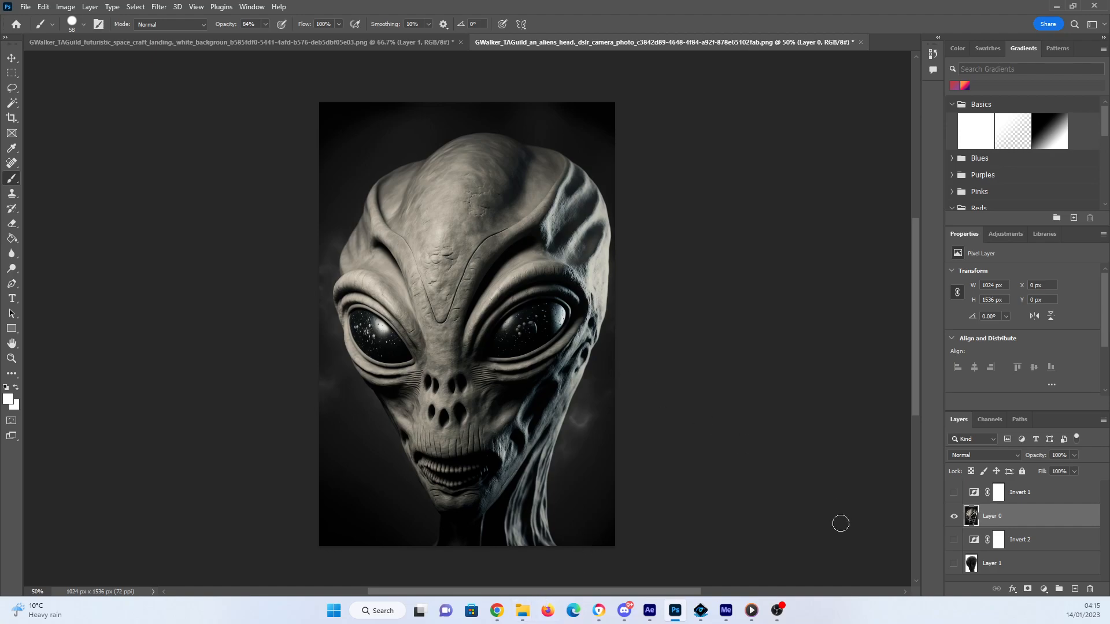
pyautogui.click(953, 517)
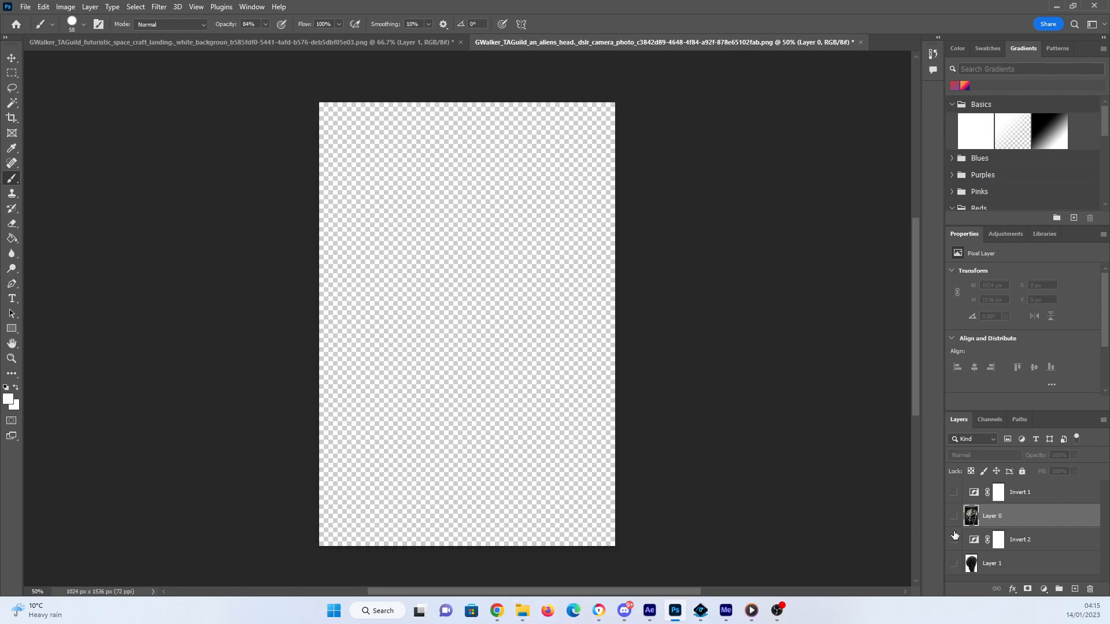
pyautogui.click(954, 564)
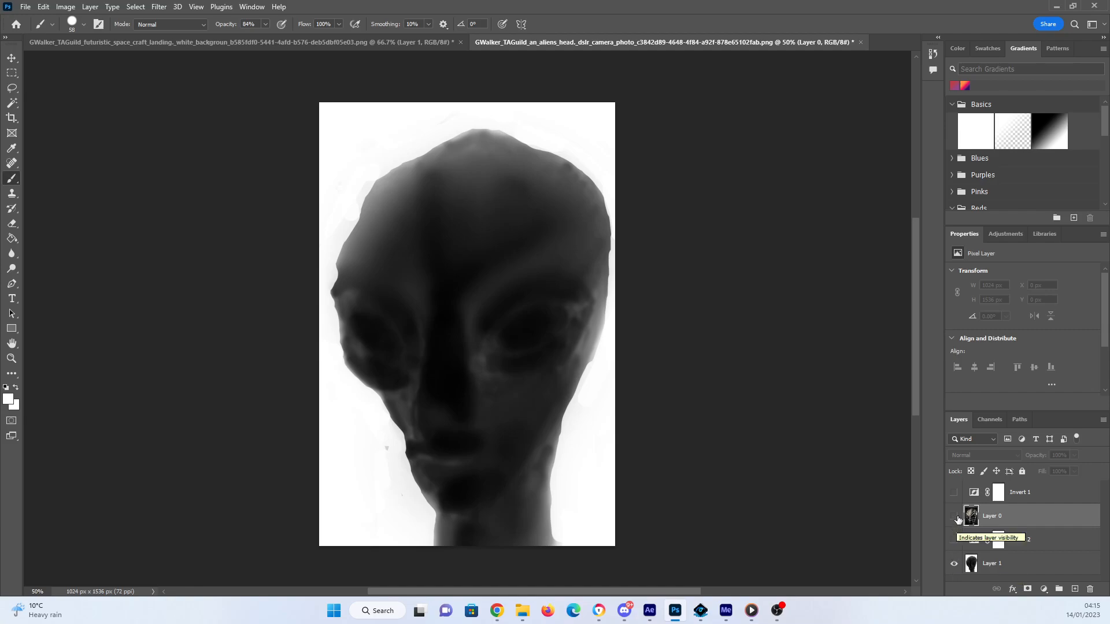
pyautogui.click(954, 540)
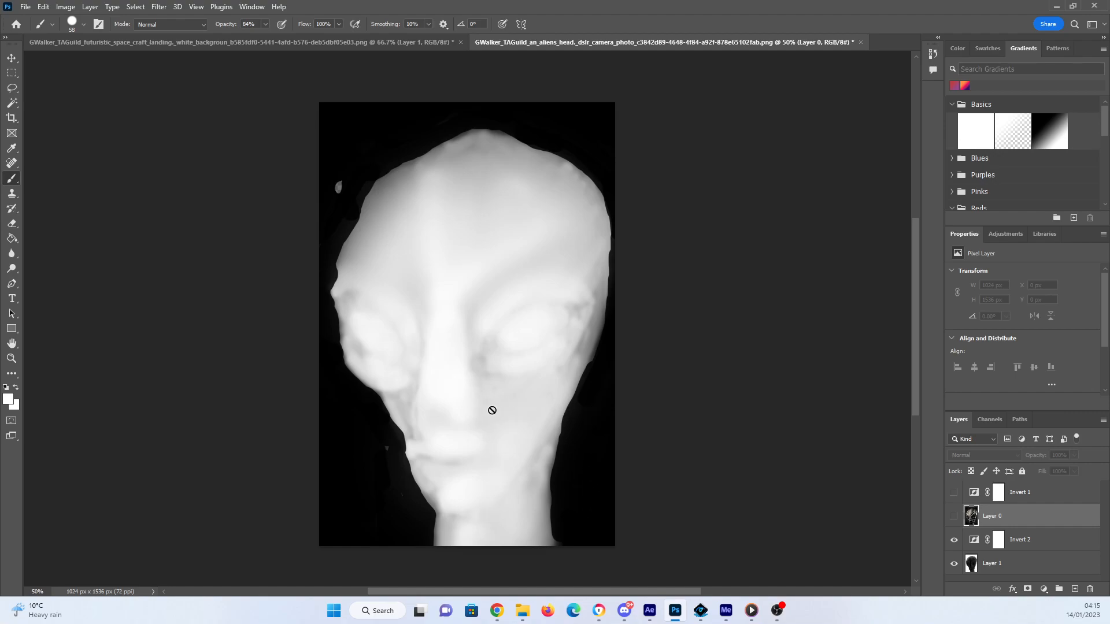
pyautogui.click(953, 540)
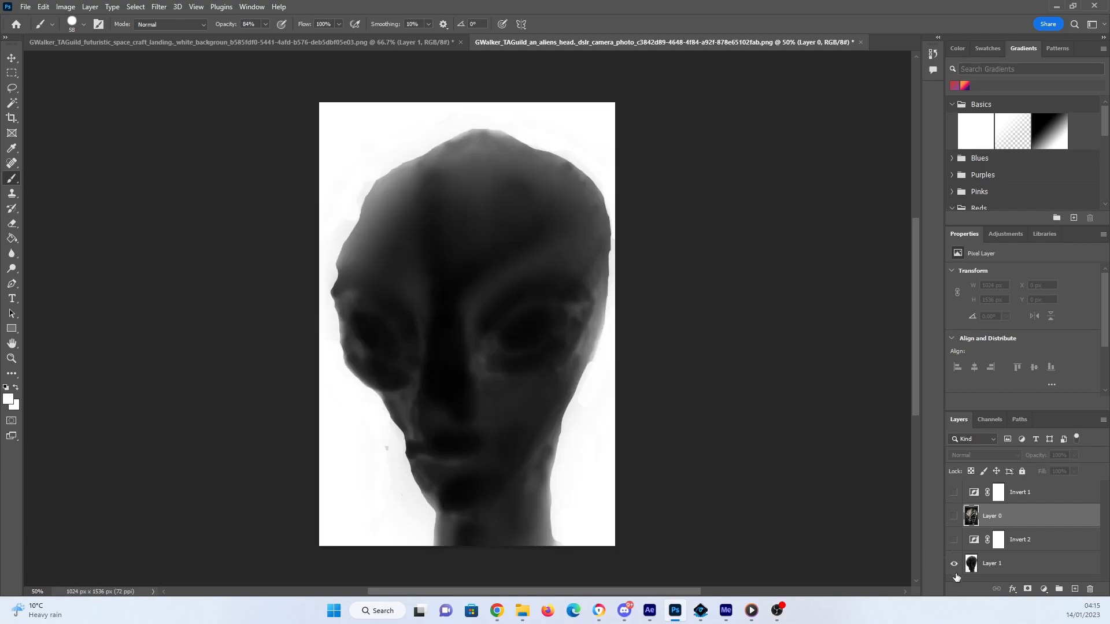
pyautogui.click(954, 564)
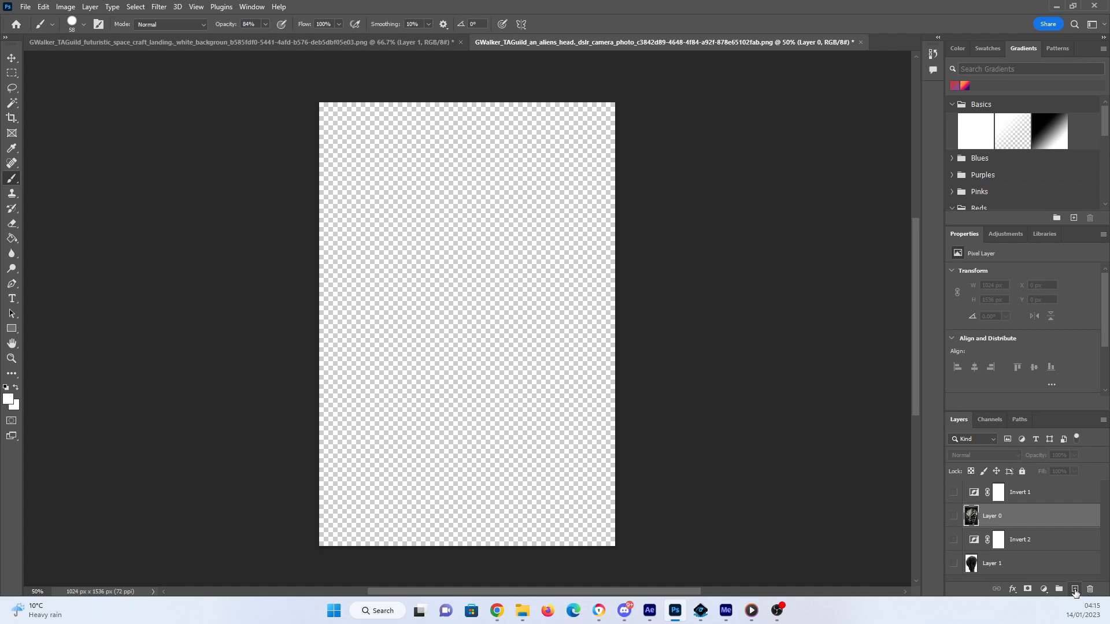
# Add an empty layer above Layer 0, and show and fully lock Layer 0 while keeping the new layer active
pyautogui.click(1074, 595)
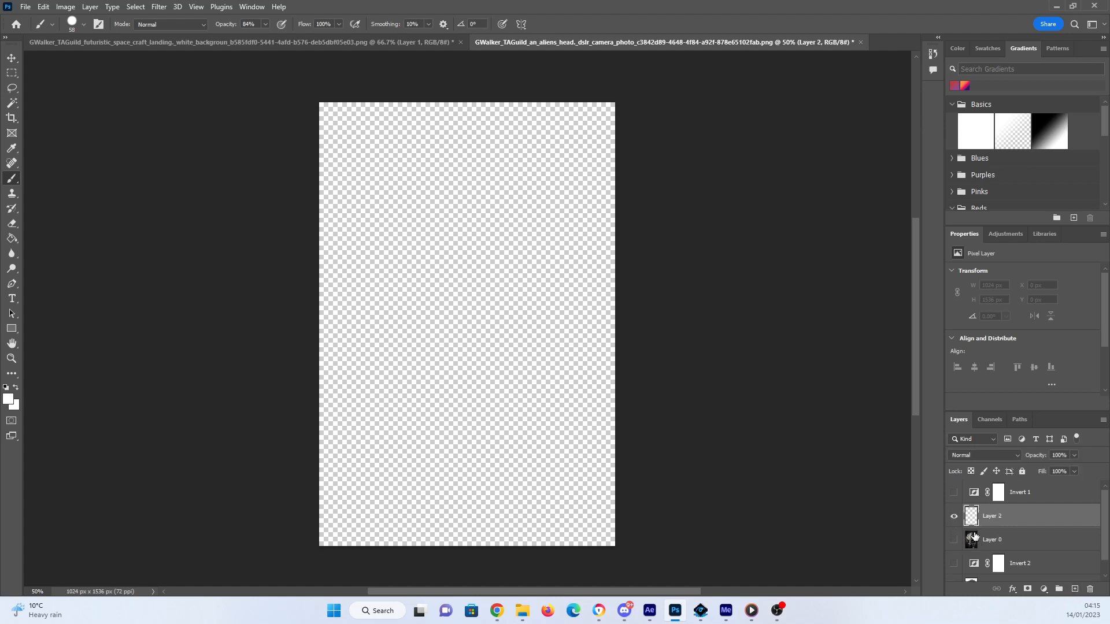
pyautogui.click(954, 540)
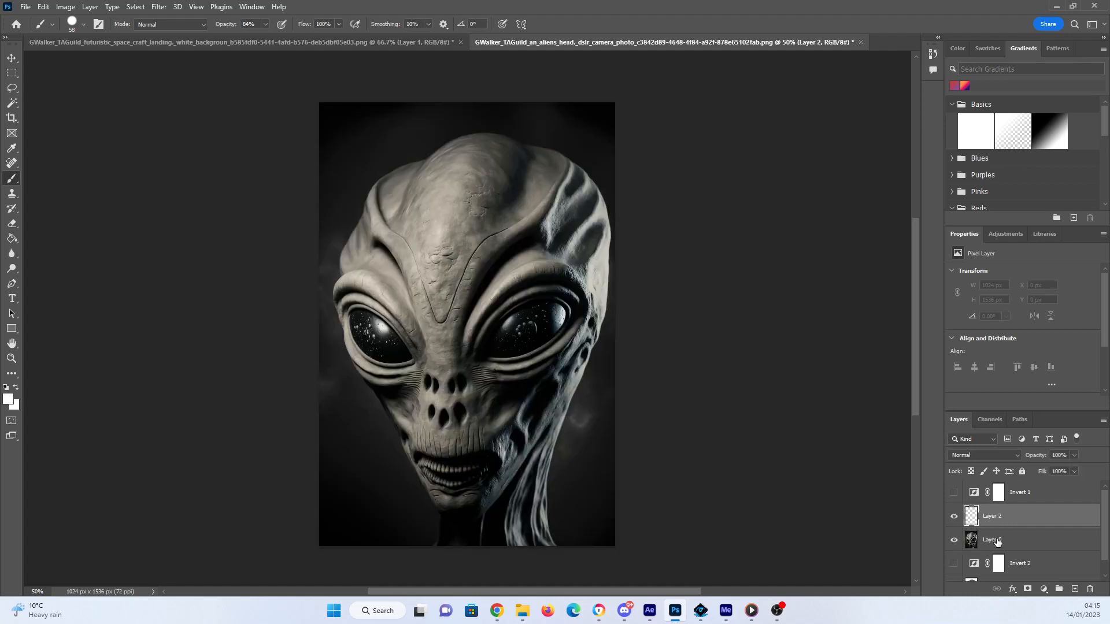
pyautogui.click(982, 539)
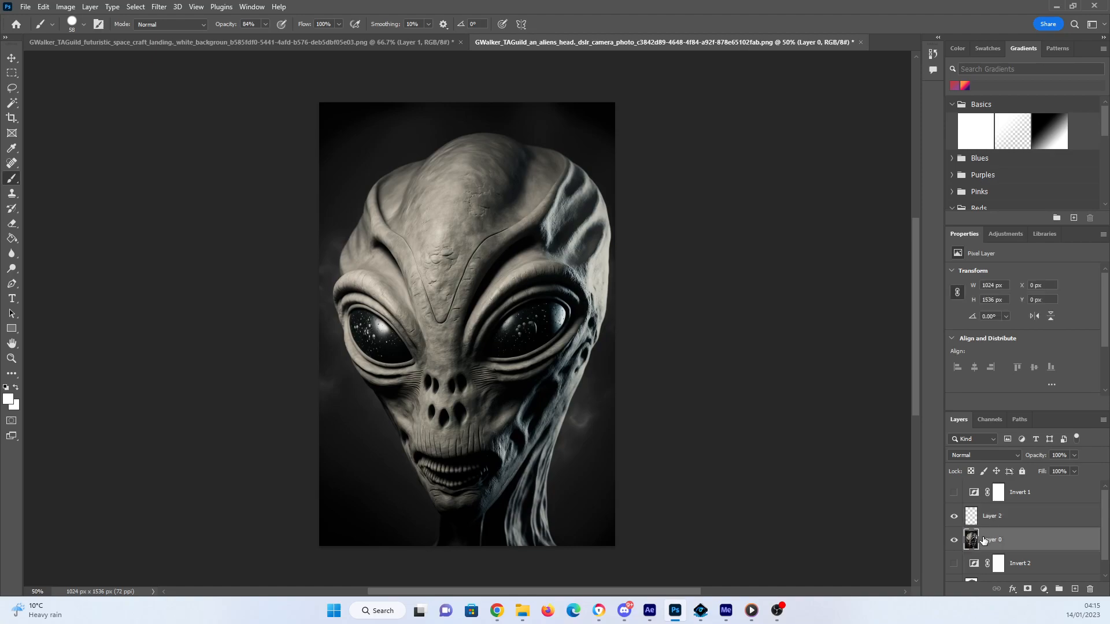
pyautogui.click(1022, 471)
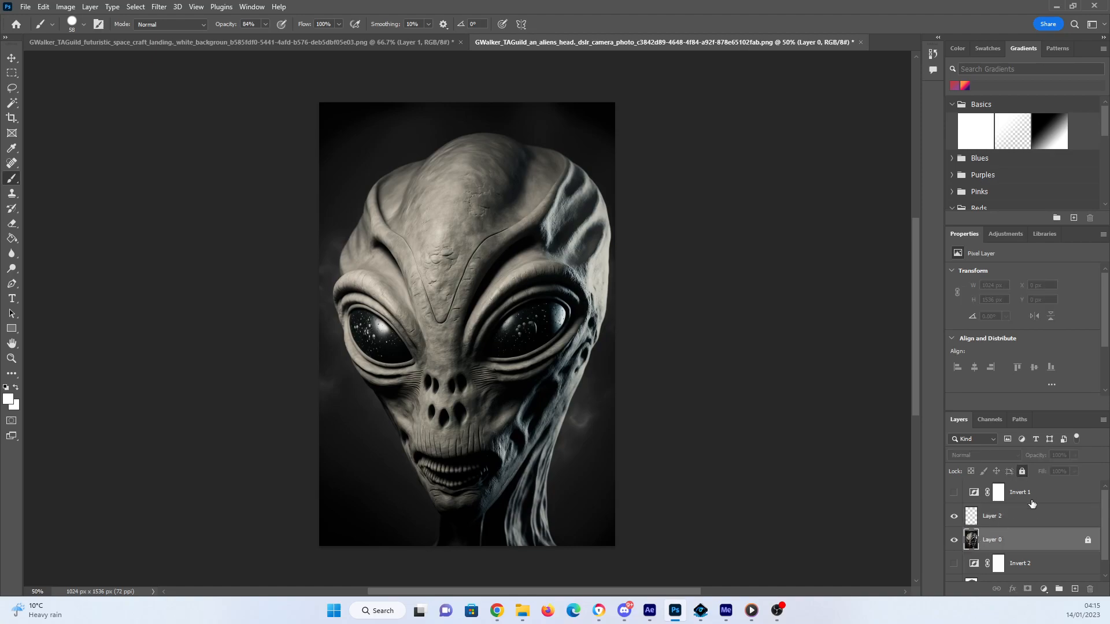
pyautogui.click(991, 516)
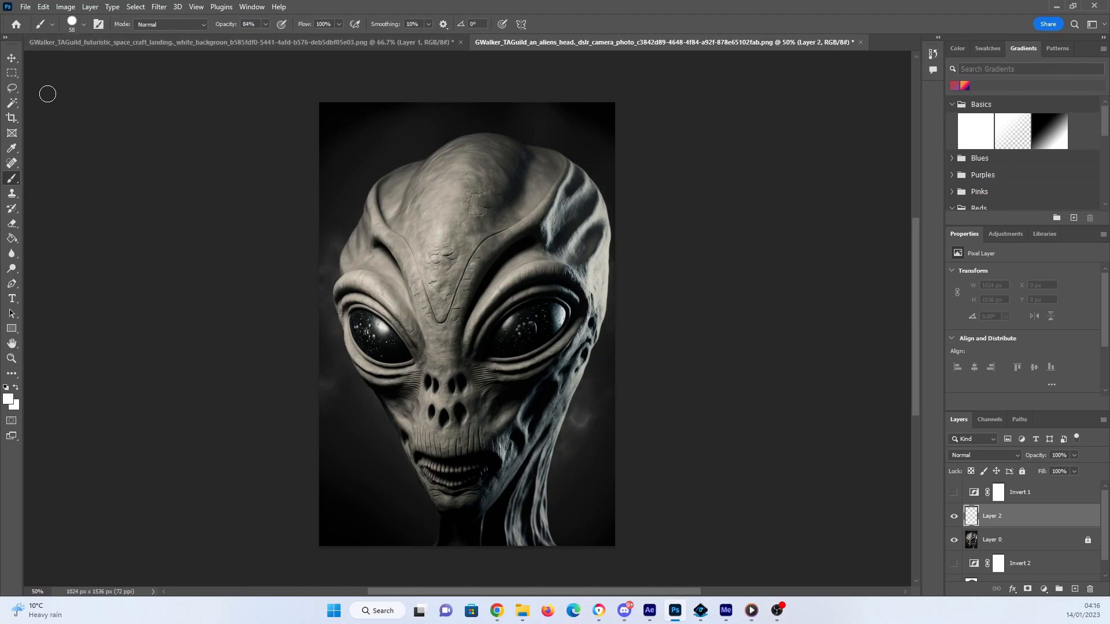
# Set the foreground color to black (000000) and return to the Brush tool
pyautogui.click(8, 399)
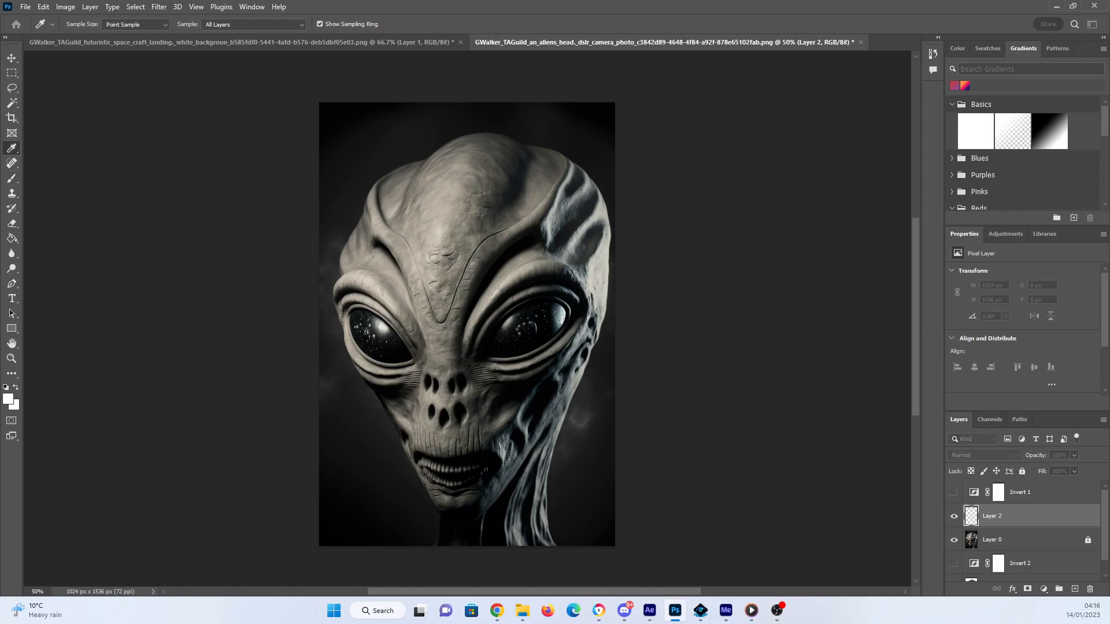
pyautogui.moveTo(1108, 289); pyautogui.dragTo(785, 230)
pyautogui.moveTo(741, 377); pyautogui.dragTo(617, 420)
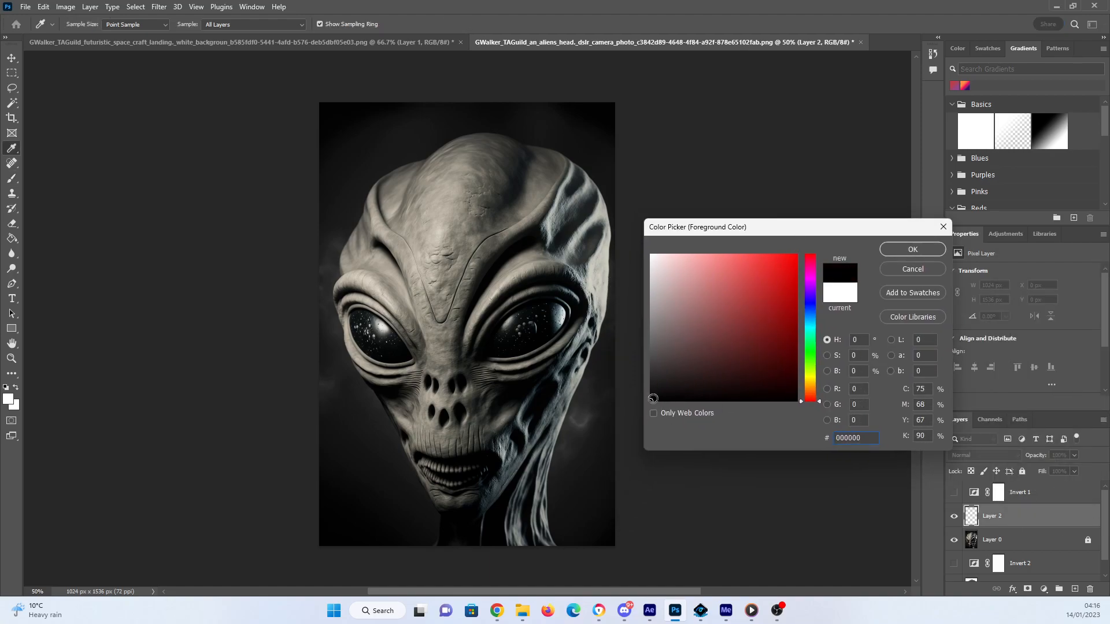
pyautogui.click(906, 253)
pyautogui.press('b')
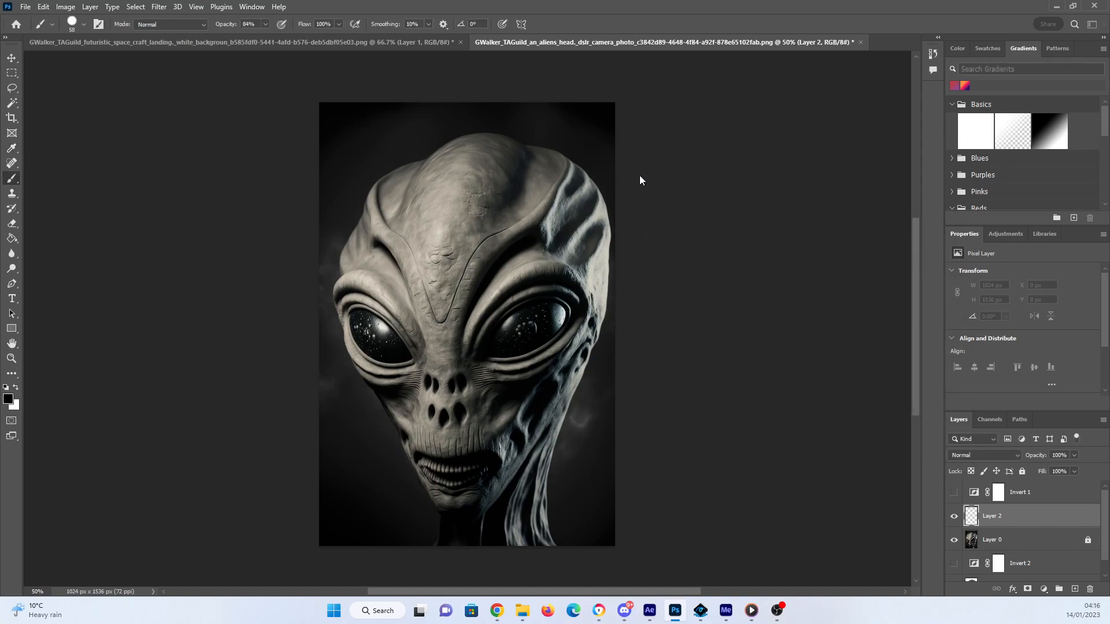
pyautogui.moveTo(447, 188); pyautogui.dragTo(513, 217)
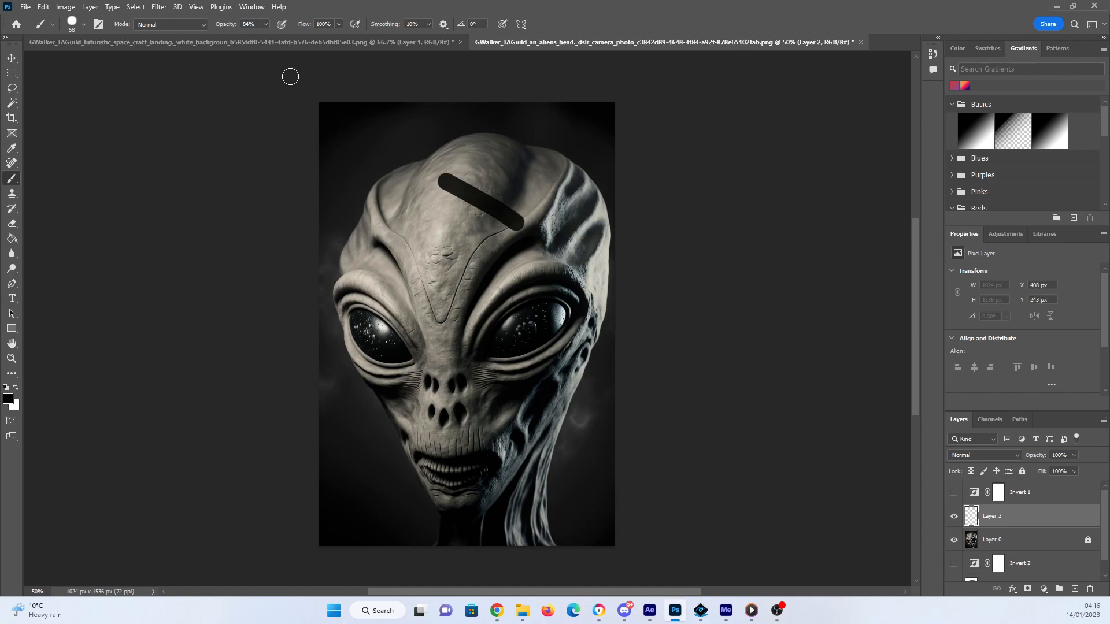
pyautogui.click(43, 7)
pyautogui.click(58, 16)
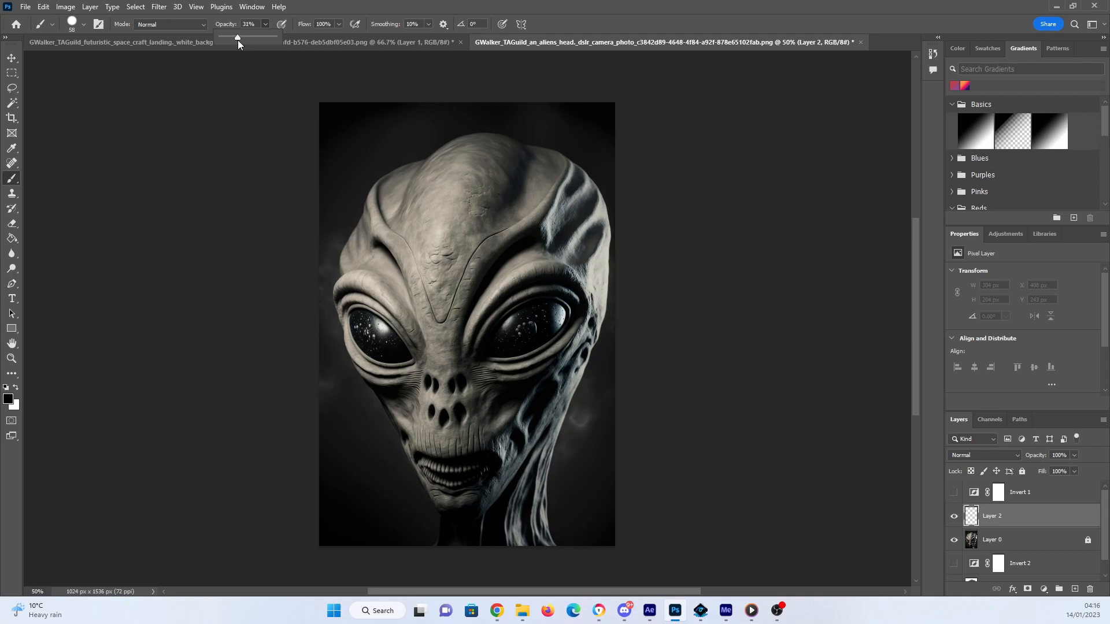
# Using a Soft Round brush at 31% opacity, paint soft black shading along the alien head's outer edges on Layer 2
pyautogui.click(81, 26)
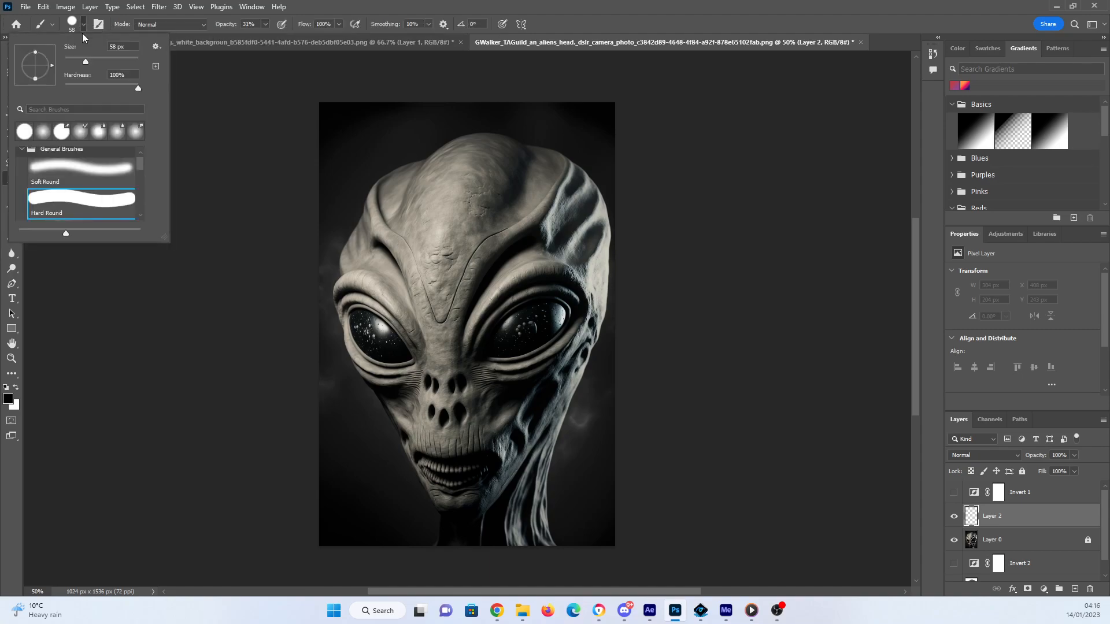
pyautogui.click(65, 171)
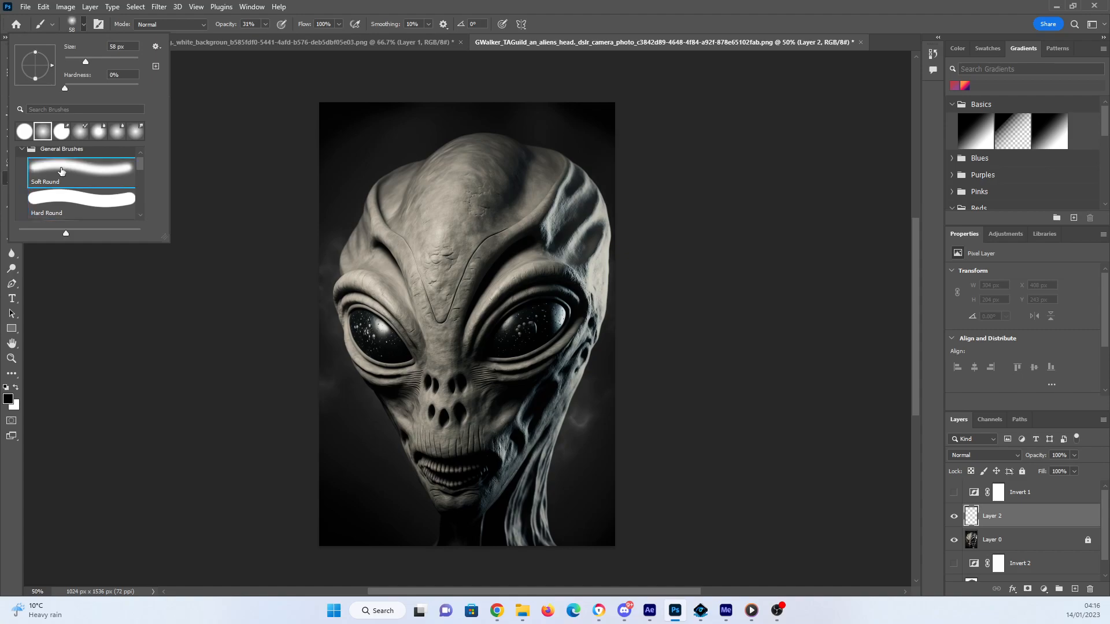
pyautogui.doubleClick(95, 167)
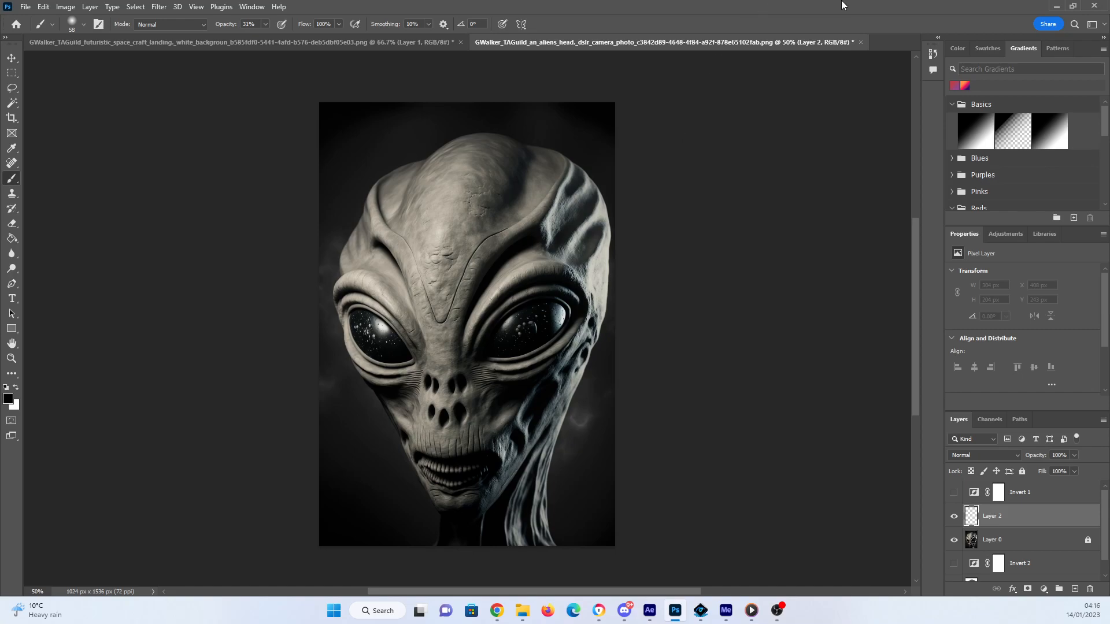
pyautogui.moveTo(536, 155)
pyautogui.mouseDown()
pyautogui.moveTo(600, 269)
pyautogui.moveTo(596, 324)
pyautogui.moveTo(536, 475)
pyautogui.moveTo(546, 543)
pyautogui.moveTo(539, 417)
pyautogui.moveTo(485, 505)
pyautogui.moveTo(451, 519)
pyautogui.moveTo(429, 493)
pyautogui.moveTo(444, 542)
pyautogui.moveTo(440, 497)
pyautogui.moveTo(347, 336)
pyautogui.moveTo(348, 255)
pyautogui.moveTo(377, 191)
pyautogui.moveTo(456, 144)
pyautogui.moveTo(571, 169)
pyautogui.moveTo(605, 232)
pyautogui.moveTo(601, 319)
pyautogui.mouseUp()
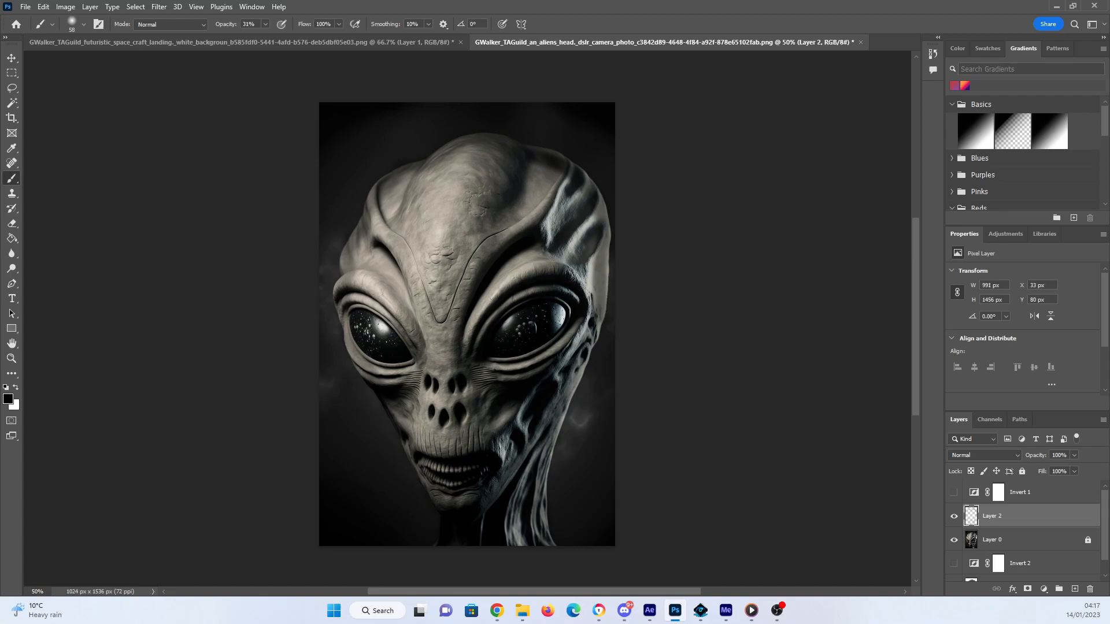
# Check the painted outline without Layer 0, and paint soft black shading along the alien's forehead ridges, brows, nose and mouth on Layer 2
pyautogui.click(952, 540)
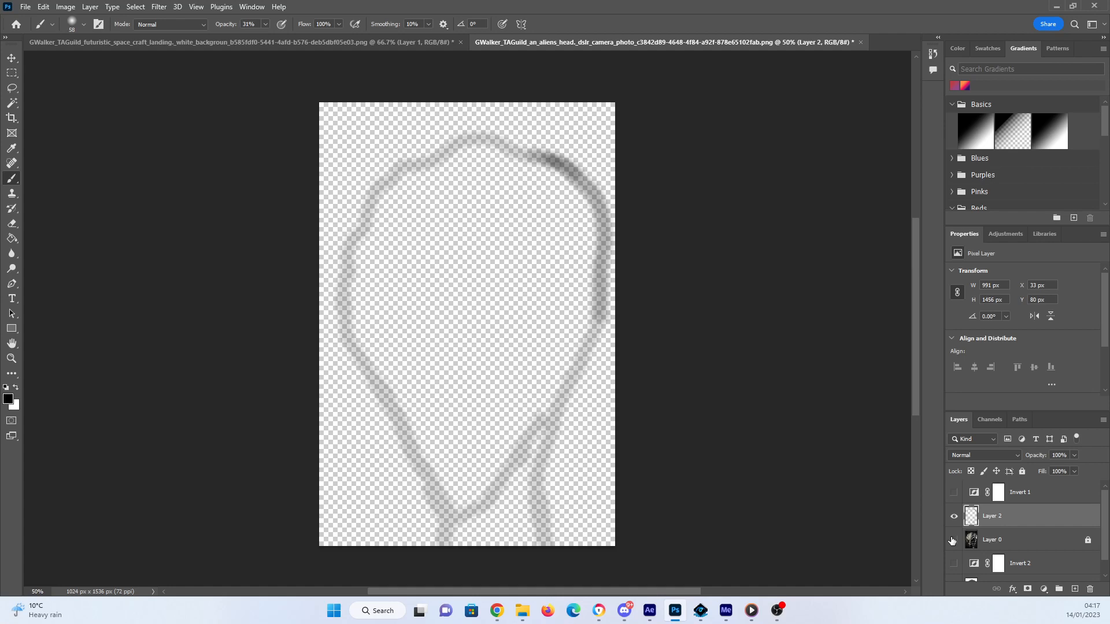
pyautogui.click(952, 540)
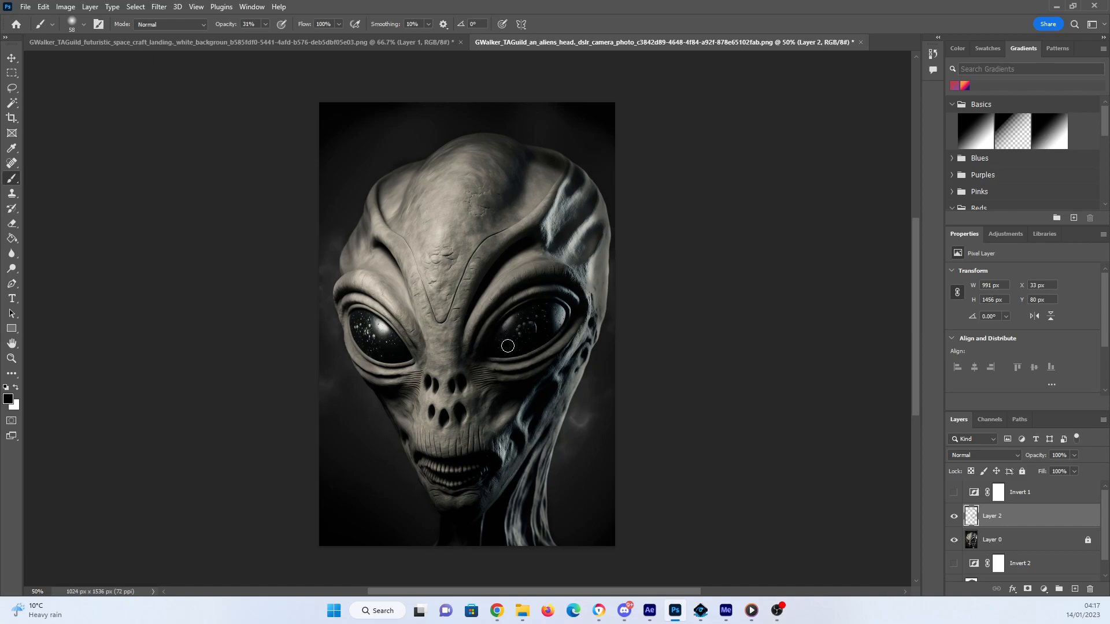
pyautogui.moveTo(449, 352)
pyautogui.mouseDown()
pyautogui.moveTo(487, 258)
pyautogui.moveTo(543, 218)
pyautogui.moveTo(567, 176)
pyautogui.moveTo(561, 196)
pyautogui.mouseUp()
pyautogui.moveTo(509, 237); pyautogui.dragTo(464, 284)
pyautogui.moveTo(446, 350)
pyautogui.mouseDown()
pyautogui.moveTo(376, 206)
pyautogui.moveTo(391, 243)
pyautogui.mouseUp()
pyautogui.moveTo(432, 326)
pyautogui.mouseDown()
pyautogui.moveTo(423, 424)
pyautogui.moveTo(414, 372)
pyautogui.moveTo(391, 373)
pyautogui.moveTo(346, 329)
pyautogui.moveTo(390, 381)
pyautogui.moveTo(402, 375)
pyautogui.moveTo(344, 343)
pyautogui.moveTo(389, 377)
pyautogui.moveTo(414, 337)
pyautogui.moveTo(349, 278)
pyautogui.moveTo(342, 285)
pyautogui.moveTo(410, 334)
pyautogui.moveTo(369, 297)
pyautogui.moveTo(333, 299)
pyautogui.moveTo(397, 305)
pyautogui.moveTo(384, 292)
pyautogui.moveTo(428, 362)
pyautogui.moveTo(406, 396)
pyautogui.moveTo(378, 401)
pyautogui.moveTo(418, 437)
pyautogui.moveTo(464, 448)
pyautogui.moveTo(421, 443)
pyautogui.moveTo(479, 437)
pyautogui.moveTo(509, 462)
pyautogui.moveTo(481, 493)
pyautogui.moveTo(430, 491)
pyautogui.moveTo(470, 501)
pyautogui.mouseUp()
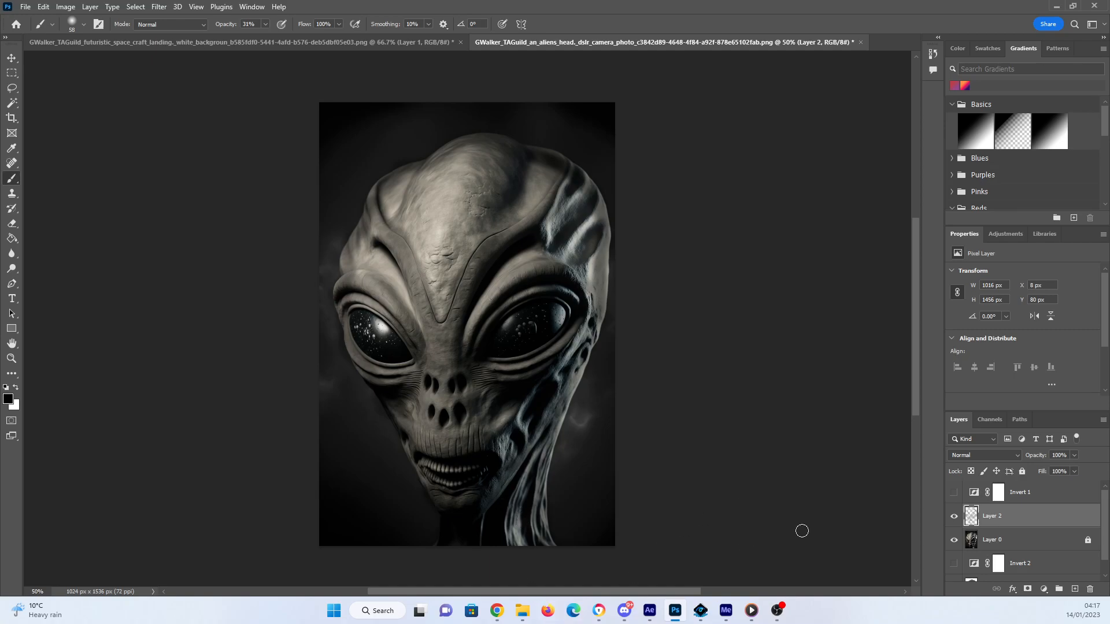
# Hide Layer 0 and build up darker shading over the alien's eyes, forehead and facial contours on Layer 2
pyautogui.click(953, 540)
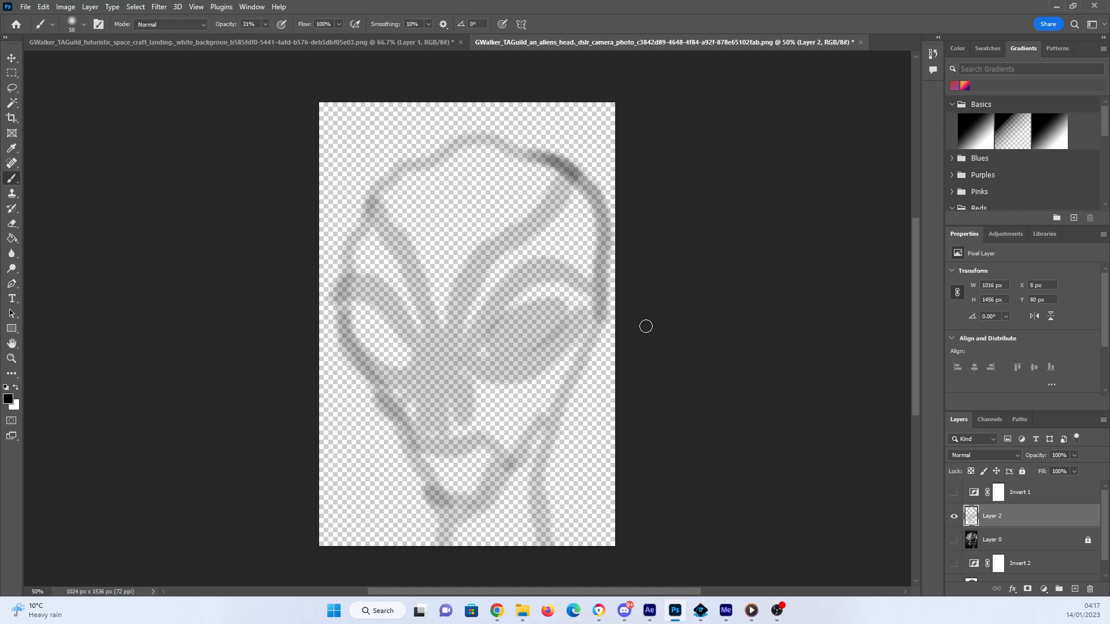
pyautogui.moveTo(377, 322)
pyautogui.mouseDown()
pyautogui.moveTo(410, 353)
pyautogui.moveTo(376, 324)
pyautogui.moveTo(367, 339)
pyautogui.moveTo(396, 353)
pyautogui.moveTo(404, 345)
pyautogui.moveTo(356, 319)
pyautogui.mouseUp()
pyautogui.moveTo(538, 315)
pyautogui.mouseDown()
pyautogui.moveTo(543, 338)
pyautogui.moveTo(501, 339)
pyautogui.moveTo(517, 316)
pyautogui.moveTo(535, 324)
pyautogui.moveTo(510, 322)
pyautogui.moveTo(531, 308)
pyautogui.moveTo(487, 332)
pyautogui.moveTo(543, 282)
pyautogui.moveTo(522, 307)
pyautogui.moveTo(578, 292)
pyautogui.moveTo(579, 317)
pyautogui.moveTo(558, 343)
pyautogui.moveTo(551, 331)
pyautogui.moveTo(556, 350)
pyautogui.moveTo(473, 355)
pyautogui.moveTo(504, 372)
pyautogui.moveTo(579, 326)
pyautogui.moveTo(479, 362)
pyautogui.moveTo(485, 331)
pyautogui.moveTo(558, 265)
pyautogui.moveTo(472, 331)
pyautogui.moveTo(569, 278)
pyautogui.mouseUp()
pyautogui.moveTo(563, 196)
pyautogui.mouseDown()
pyautogui.moveTo(460, 334)
pyautogui.moveTo(470, 279)
pyautogui.moveTo(564, 193)
pyautogui.moveTo(454, 373)
pyautogui.moveTo(433, 292)
pyautogui.moveTo(412, 268)
pyautogui.moveTo(445, 251)
pyautogui.moveTo(456, 184)
pyautogui.moveTo(487, 157)
pyautogui.moveTo(442, 226)
pyautogui.moveTo(462, 232)
pyautogui.moveTo(430, 248)
pyautogui.moveTo(445, 263)
pyautogui.moveTo(445, 283)
pyautogui.moveTo(431, 285)
pyautogui.moveTo(427, 241)
pyautogui.moveTo(454, 267)
pyautogui.moveTo(467, 241)
pyautogui.moveTo(445, 283)
pyautogui.moveTo(430, 282)
pyautogui.moveTo(467, 217)
pyautogui.moveTo(432, 257)
pyautogui.moveTo(464, 266)
pyautogui.moveTo(439, 225)
pyautogui.moveTo(472, 187)
pyautogui.moveTo(489, 226)
pyautogui.moveTo(495, 166)
pyautogui.moveTo(456, 214)
pyautogui.moveTo(503, 179)
pyautogui.moveTo(512, 208)
pyautogui.moveTo(448, 292)
pyautogui.moveTo(428, 292)
pyautogui.moveTo(409, 195)
pyautogui.moveTo(587, 218)
pyautogui.moveTo(492, 278)
pyautogui.moveTo(462, 398)
pyautogui.moveTo(546, 397)
pyautogui.moveTo(537, 428)
pyautogui.moveTo(487, 421)
pyautogui.moveTo(529, 453)
pyautogui.moveTo(514, 519)
pyautogui.moveTo(451, 531)
pyautogui.moveTo(422, 463)
pyautogui.moveTo(491, 491)
pyautogui.moveTo(512, 448)
pyautogui.moveTo(437, 443)
pyautogui.moveTo(457, 450)
pyautogui.moveTo(442, 486)
pyautogui.moveTo(399, 347)
pyautogui.moveTo(397, 273)
pyautogui.moveTo(364, 289)
pyautogui.moveTo(353, 317)
pyautogui.moveTo(413, 426)
pyautogui.moveTo(558, 387)
pyautogui.moveTo(584, 303)
pyautogui.moveTo(569, 256)
pyautogui.moveTo(515, 280)
pyautogui.moveTo(578, 188)
pyautogui.moveTo(509, 155)
pyautogui.moveTo(468, 246)
pyautogui.moveTo(442, 164)
pyautogui.moveTo(399, 194)
pyautogui.moveTo(373, 179)
pyautogui.mouseUp()
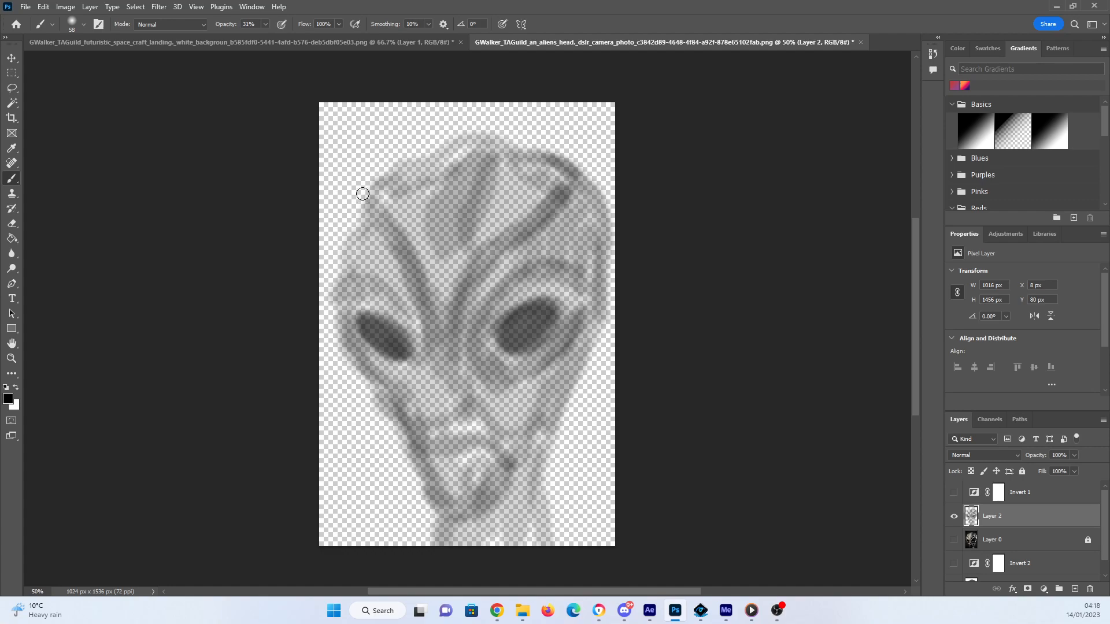
# Add an empty layer above Layer 2 and ready the Rectangle tool with white as the foreground color
pyautogui.scroll(-1, 990, 552)
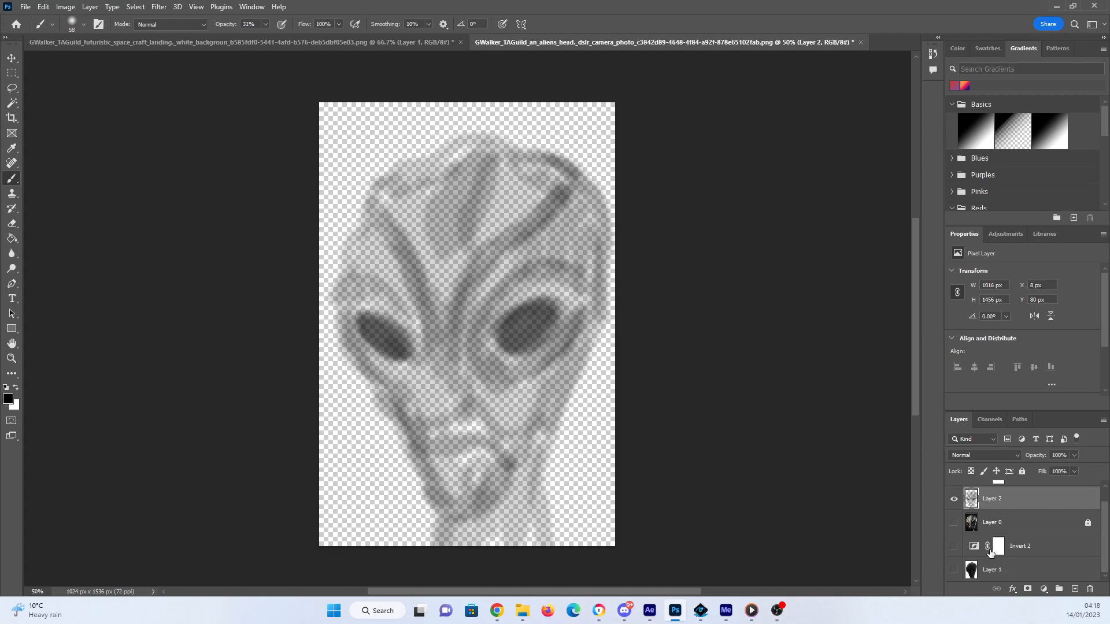
pyautogui.click(1075, 590)
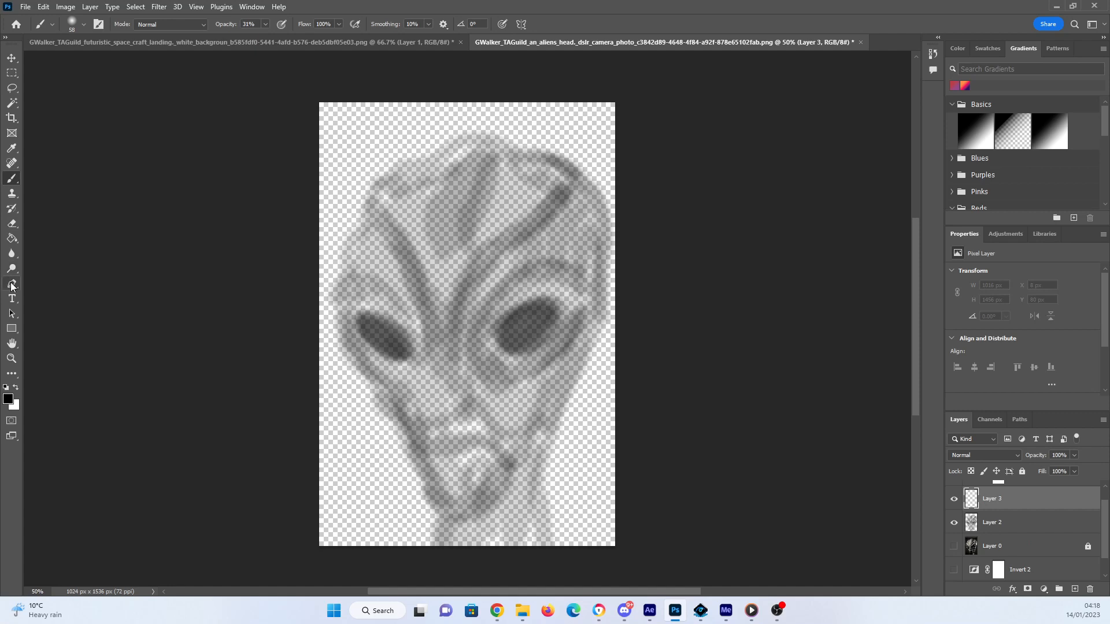
pyautogui.click(11, 328)
pyautogui.rightClick(13, 328)
pyautogui.click(42, 331)
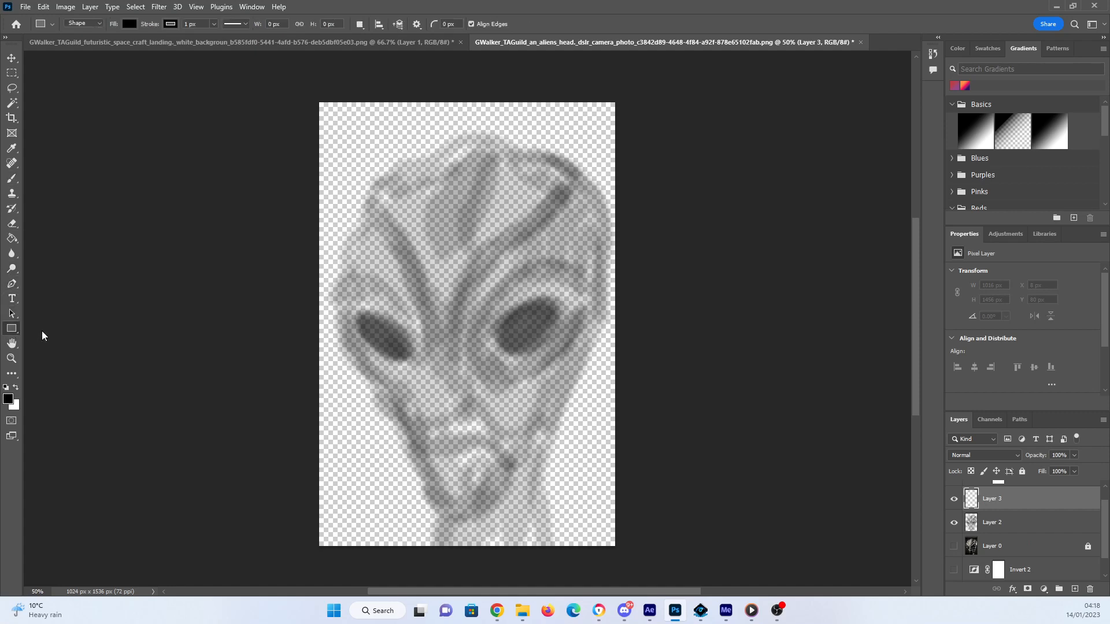
pyautogui.click(8, 399)
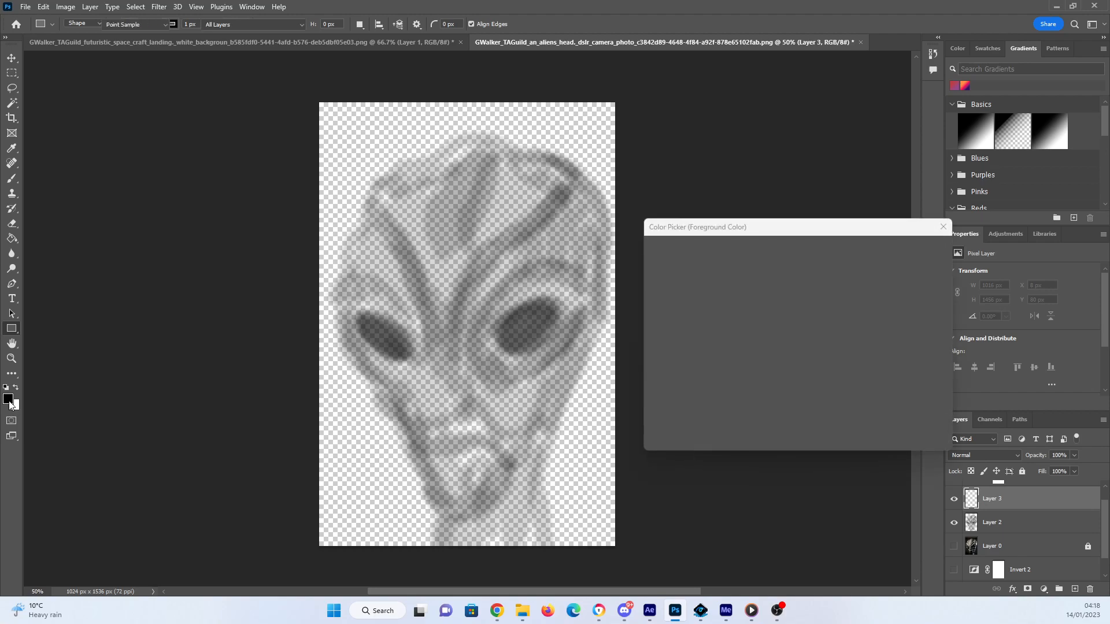
pyautogui.moveTo(713, 300); pyautogui.dragTo(636, 246)
pyautogui.click(892, 250)
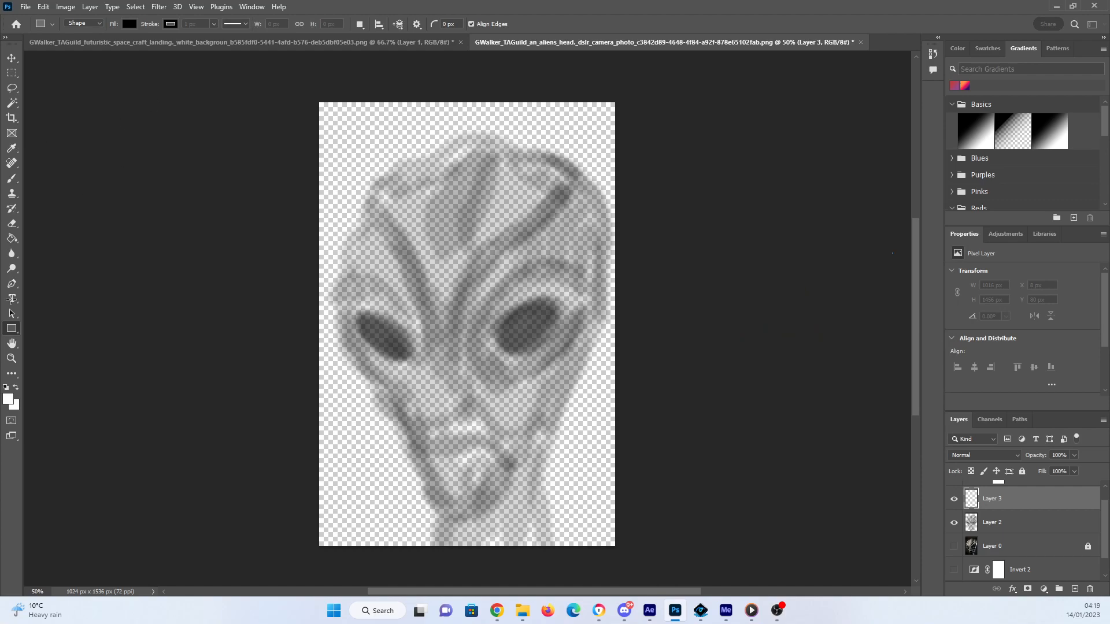
# Draw a white rectangle about 2203 x 1658 px covering the whole canvas, and place Layer 2 above it
pyautogui.click(296, 90)
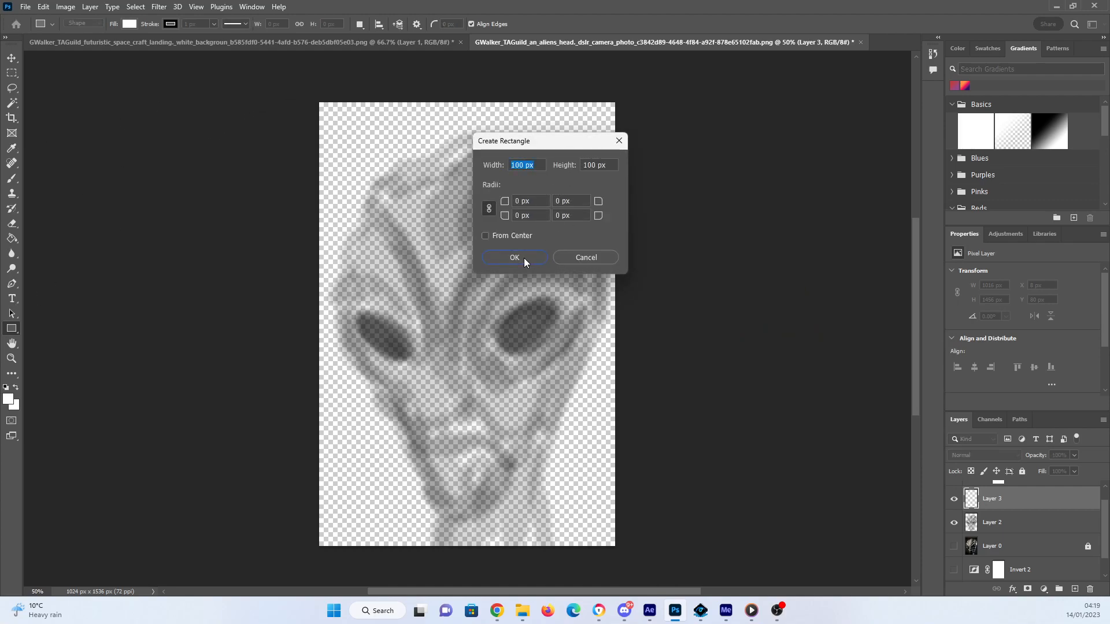
pyautogui.click(523, 258)
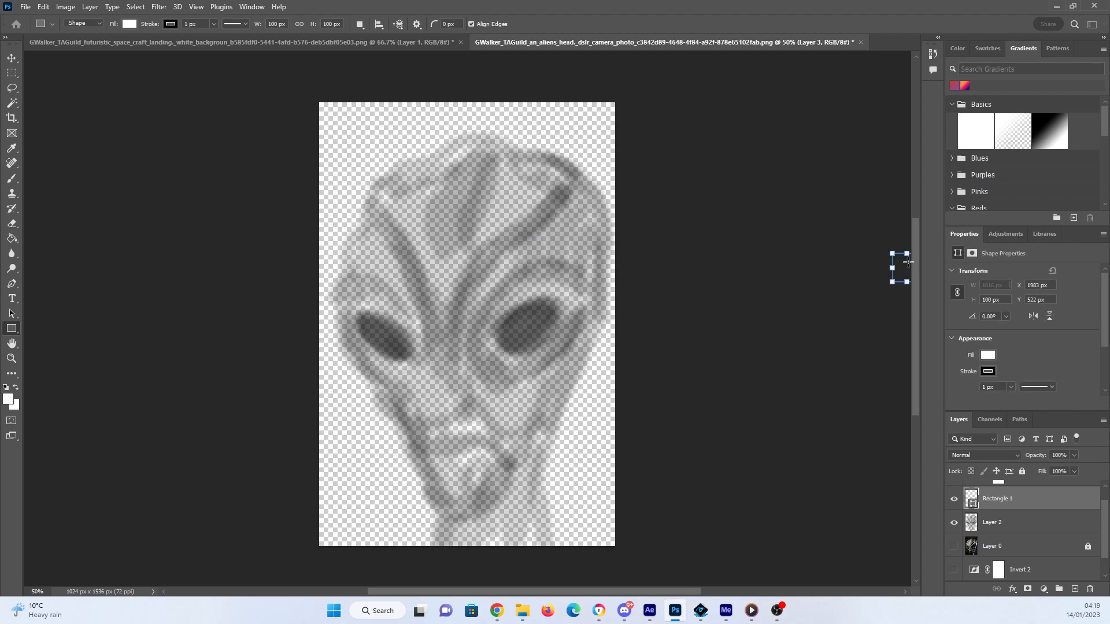
pyautogui.moveTo(904, 266); pyautogui.dragTo(267, 86)
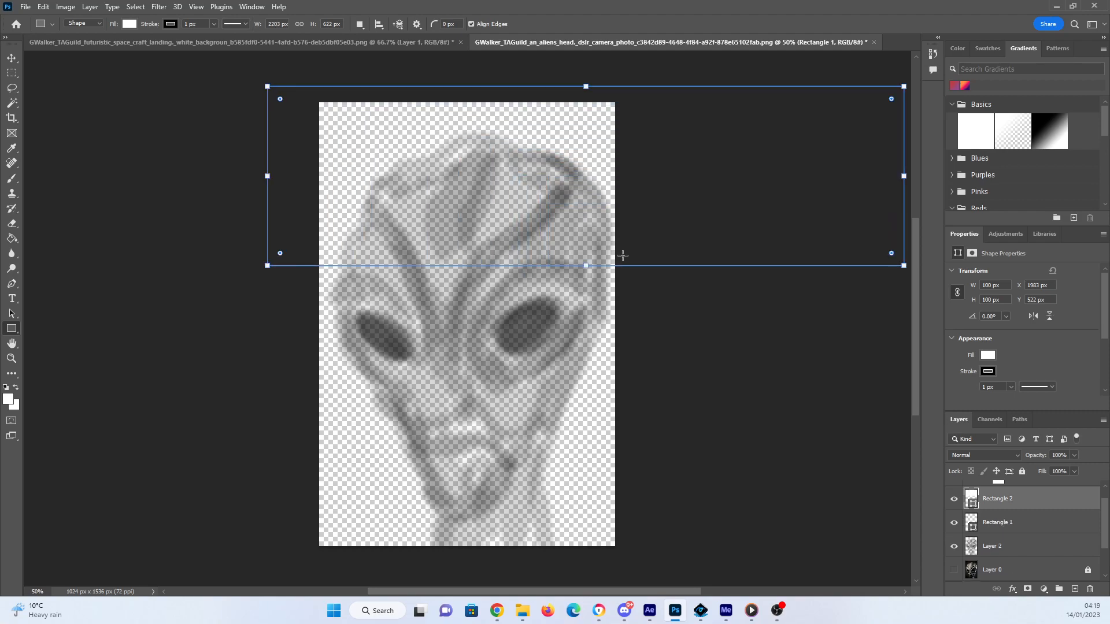
pyautogui.moveTo(582, 372); pyautogui.dragTo(571, 564)
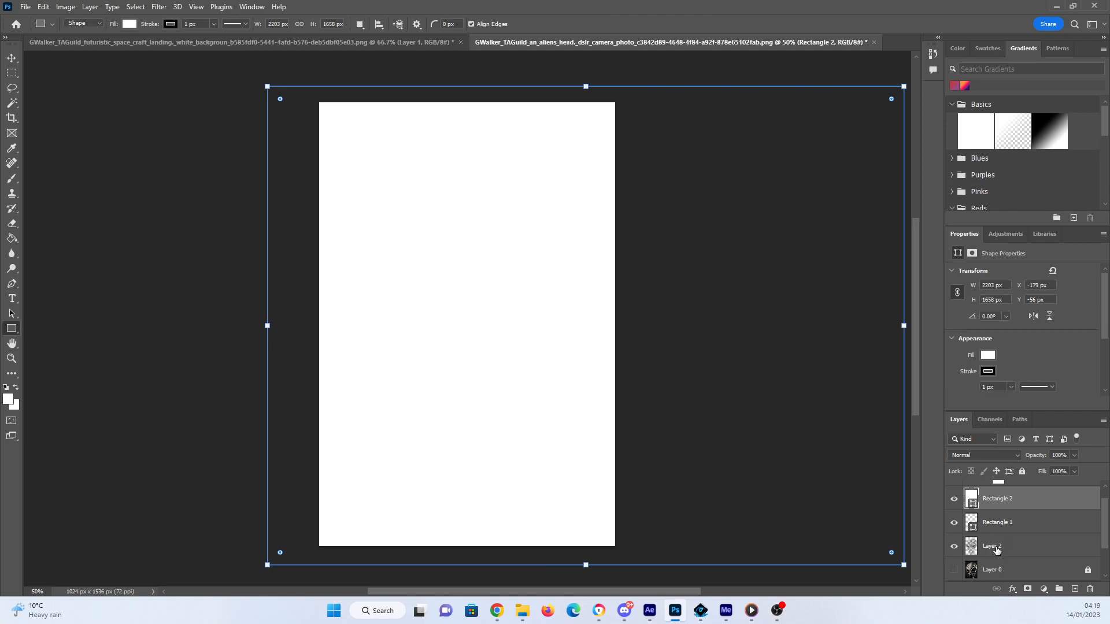
pyautogui.moveTo(995, 548); pyautogui.dragTo(1001, 498)
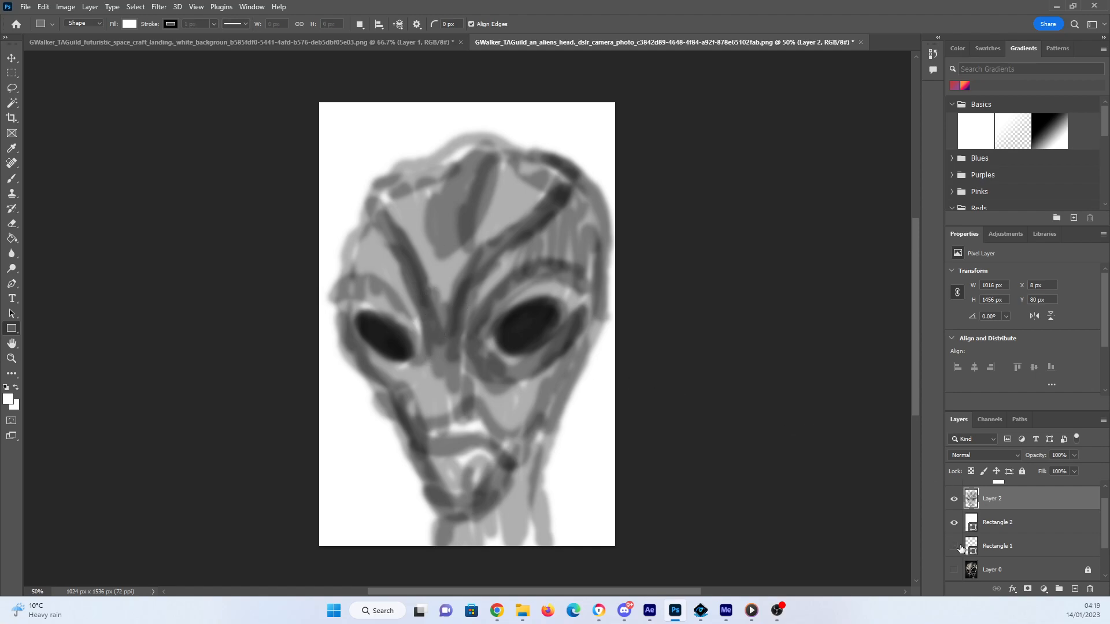
# Hide Layer 2 and Rectangle 2 to examine Layer 1's smoother grayscale head, return to the Brush tool, and hide Layer 1
pyautogui.click(954, 523)
pyautogui.click(954, 499)
pyautogui.scroll(-2, 960, 515)
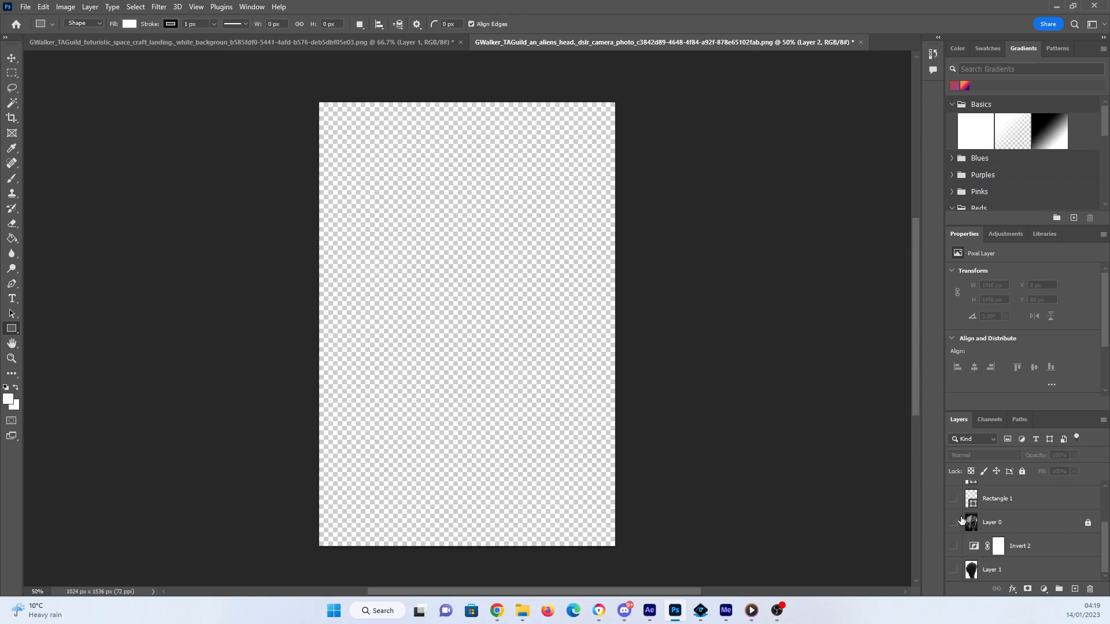
pyautogui.click(954, 571)
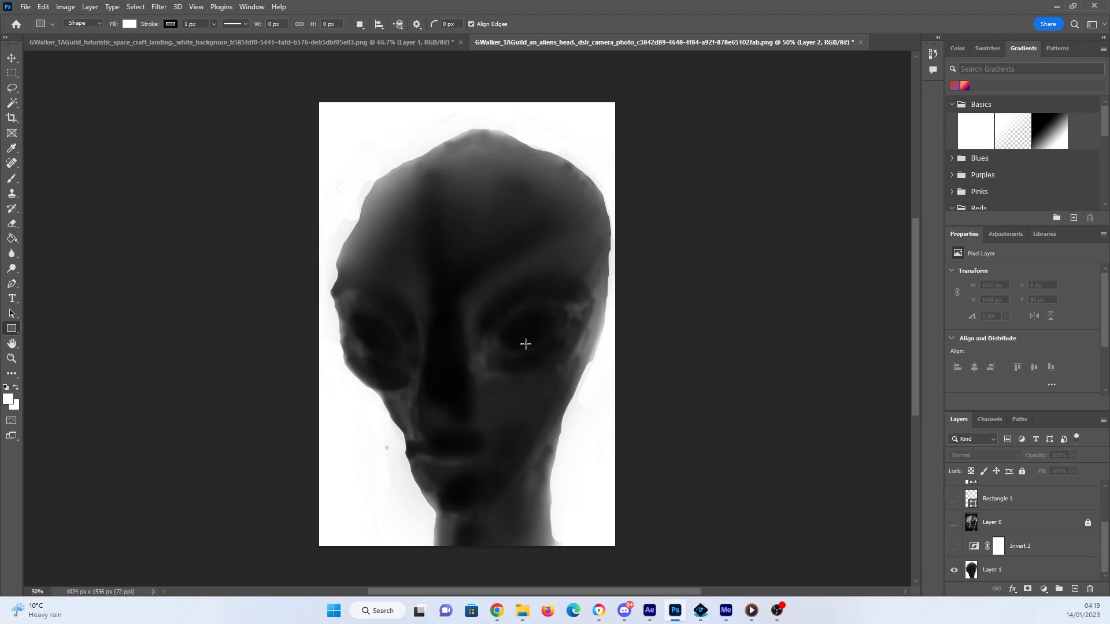
pyautogui.click(13, 179)
pyautogui.rightClick(14, 184)
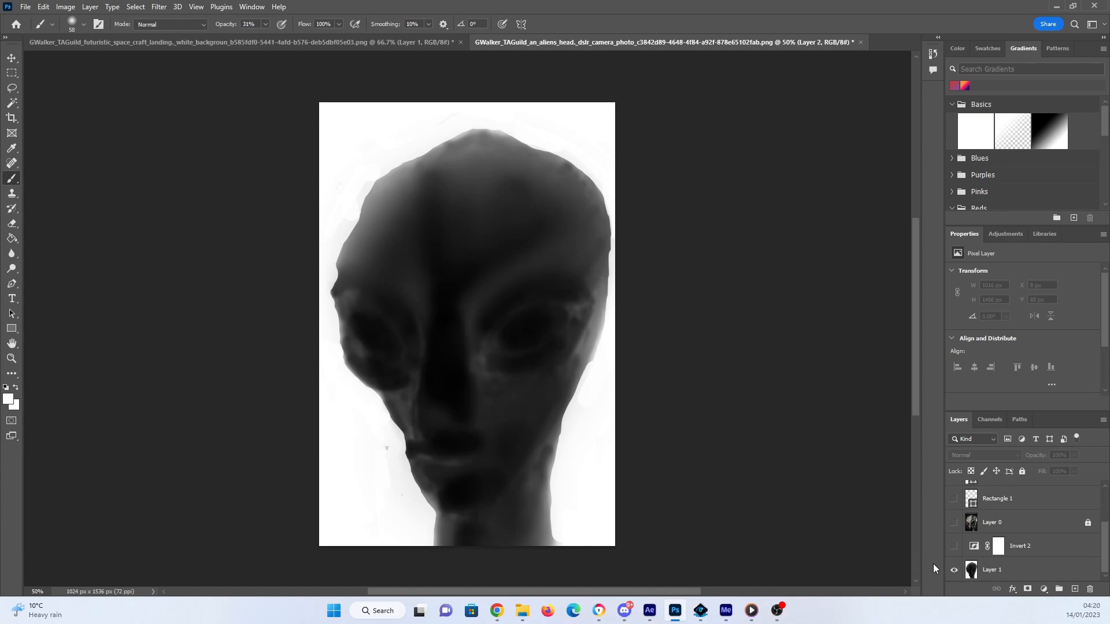
pyautogui.click(954, 574)
pyautogui.scroll(3, 962, 549)
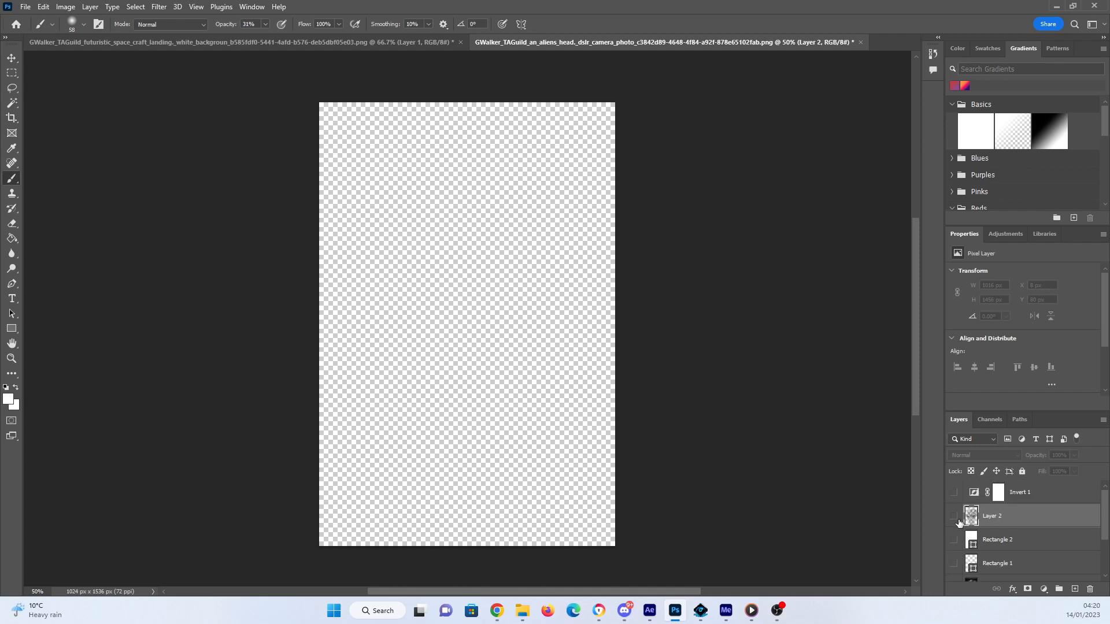
# Show Layer 2 and Rectangle 2 and merge them into a single layer
pyautogui.click(954, 517)
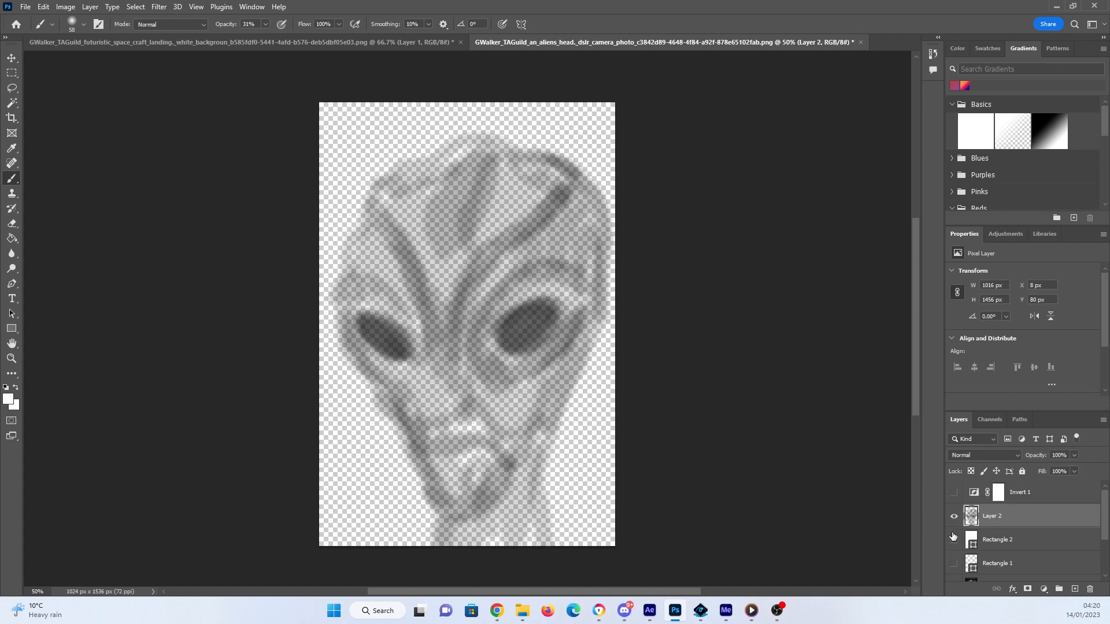
pyautogui.click(953, 541)
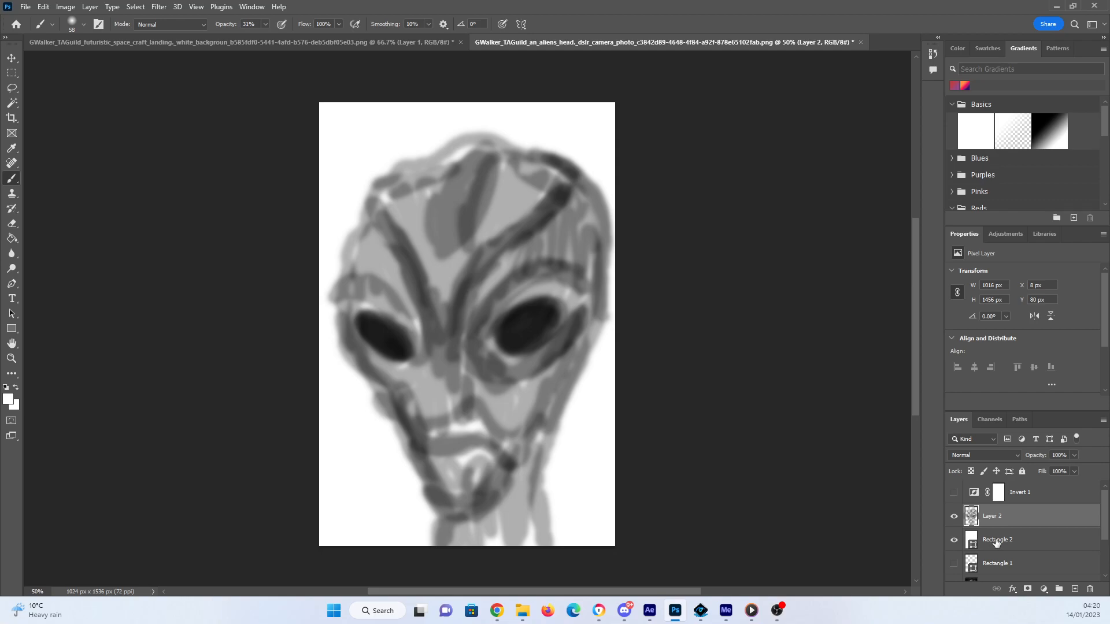
pyautogui.keyDown('shift'); pyautogui.click(1024, 540); pyautogui.keyUp('shift')
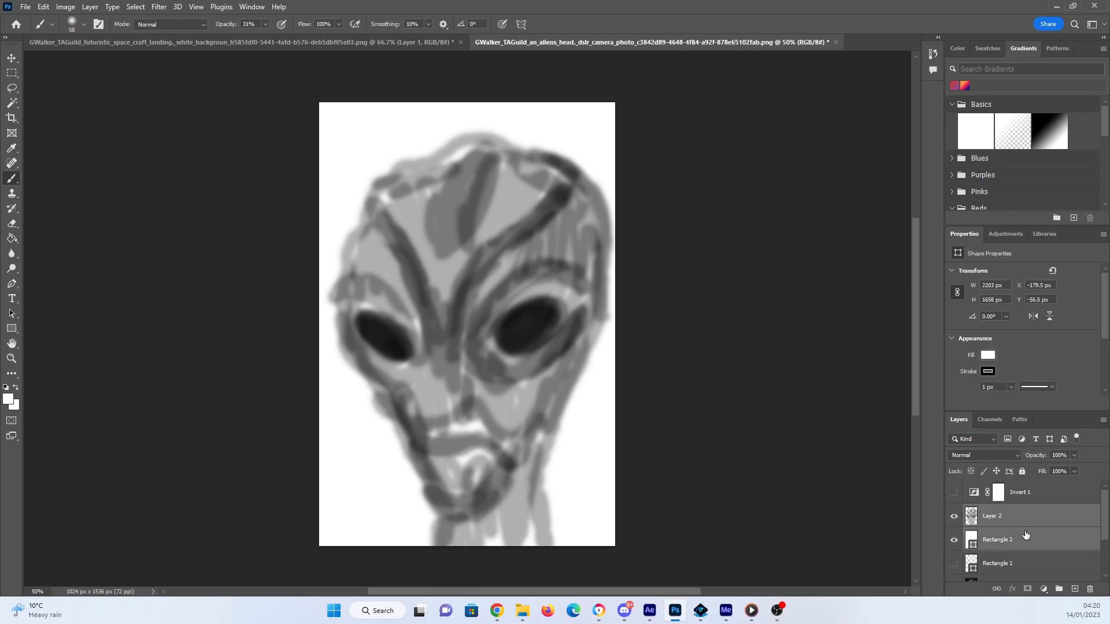
pyautogui.rightClick(1026, 540)
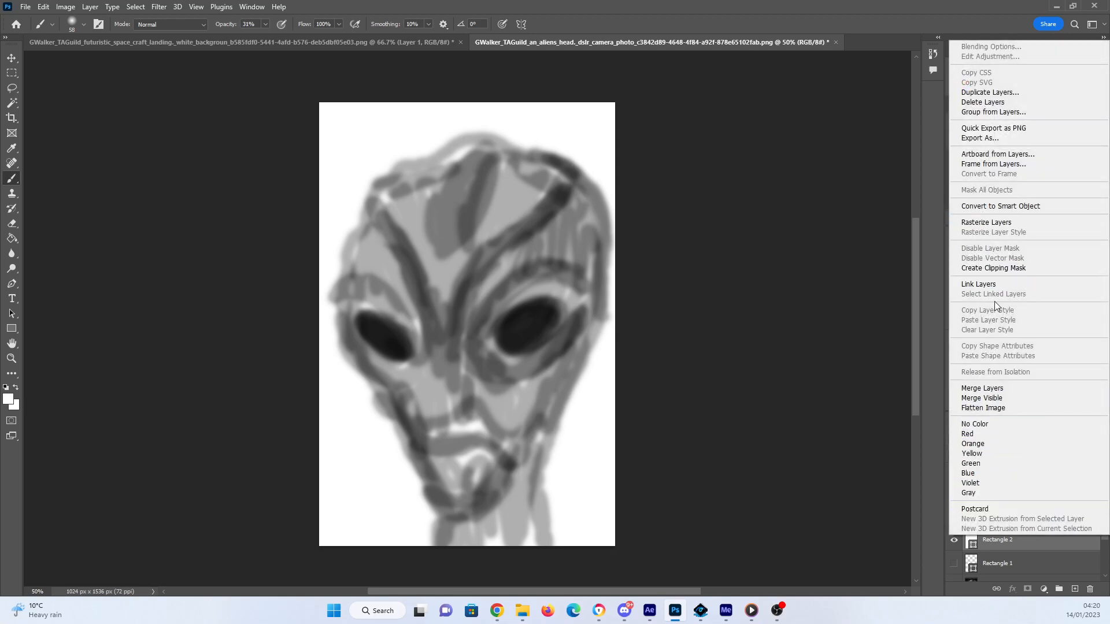
pyautogui.click(994, 388)
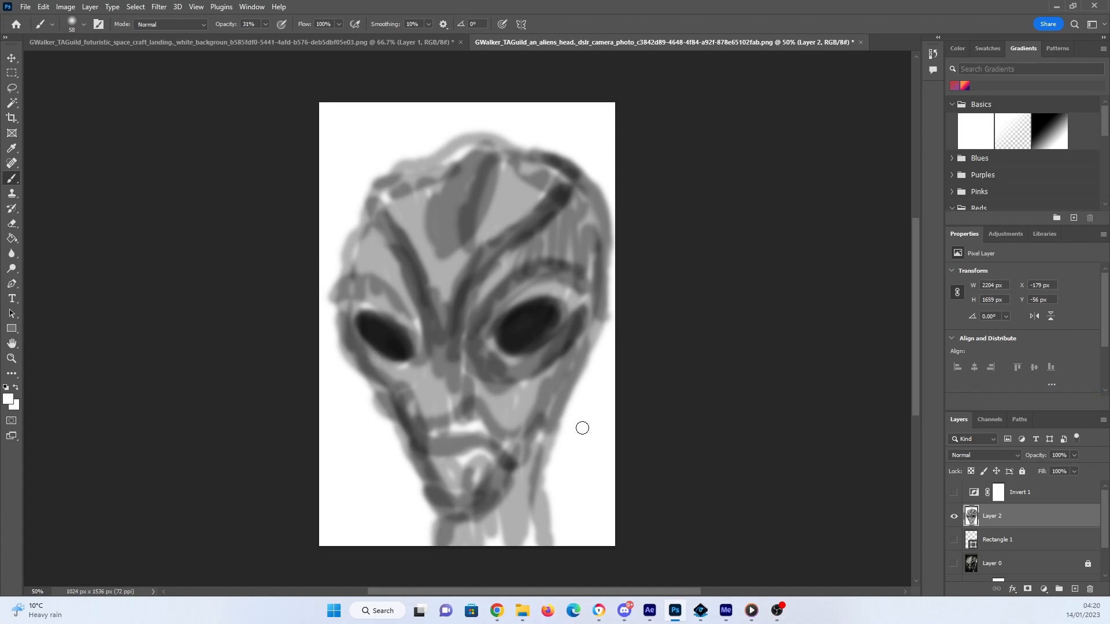
# Add an Invert adjustment layer above the merged Layer 2
pyautogui.click(1044, 589)
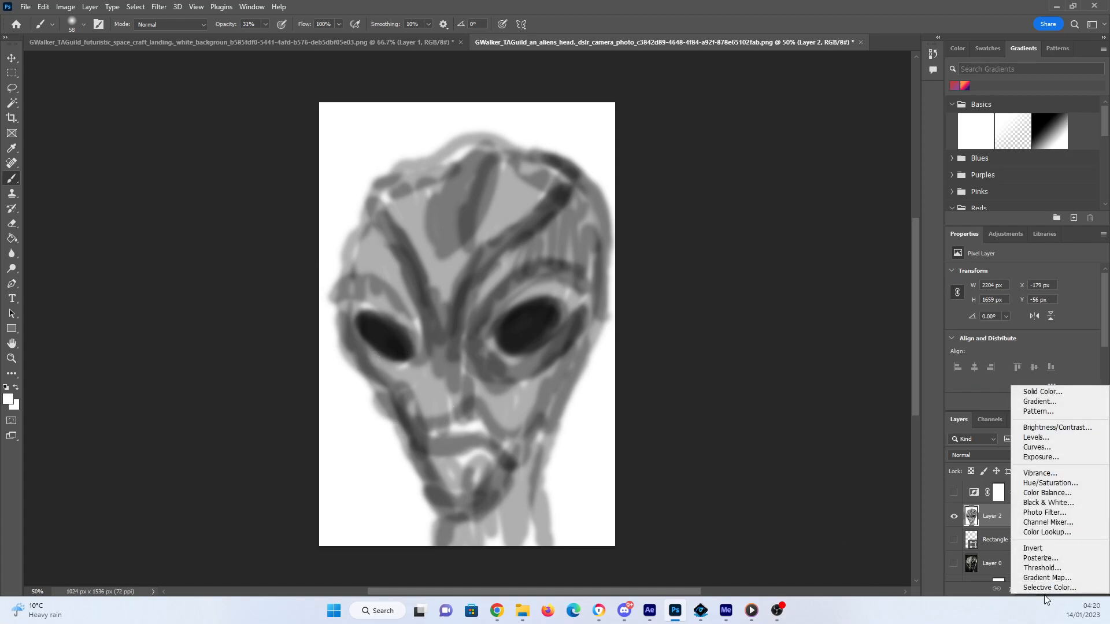
pyautogui.click(1040, 551)
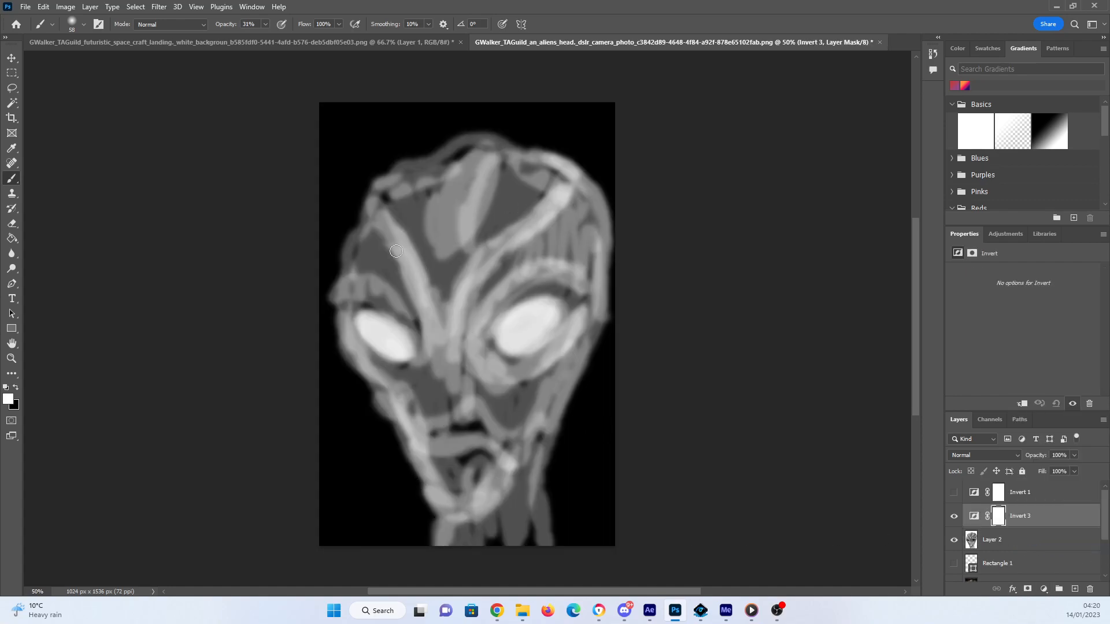
pyautogui.scroll(-3, 1104, 533)
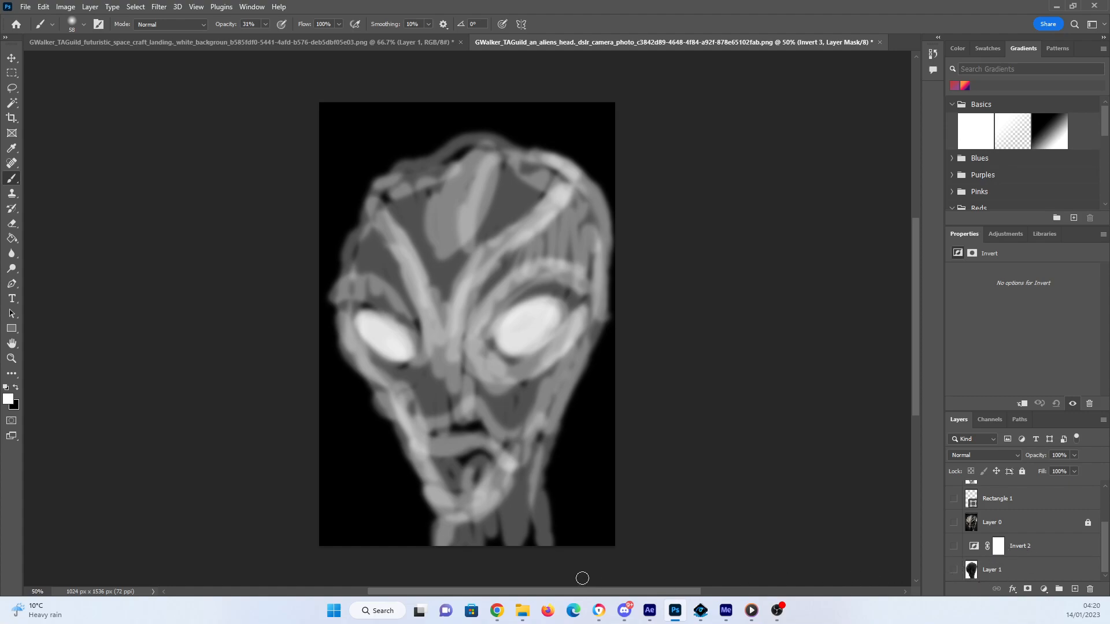
# Switch to the incan experiment folder in File Explorer and look at the alien and alien_depth images
pyautogui.moveTo(524, 613)
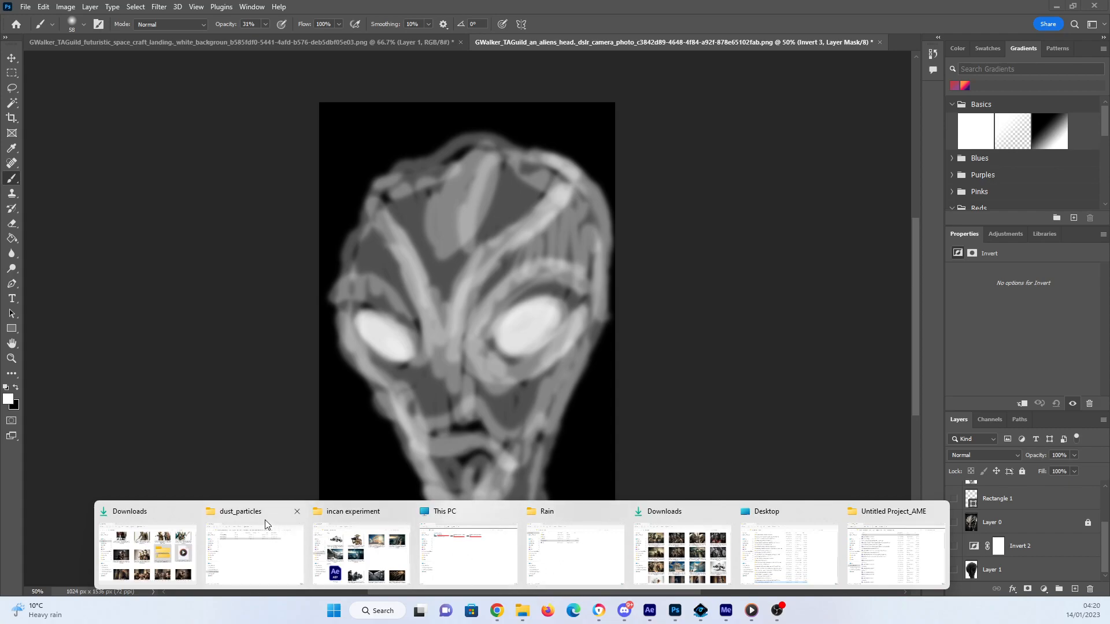
pyautogui.click(364, 549)
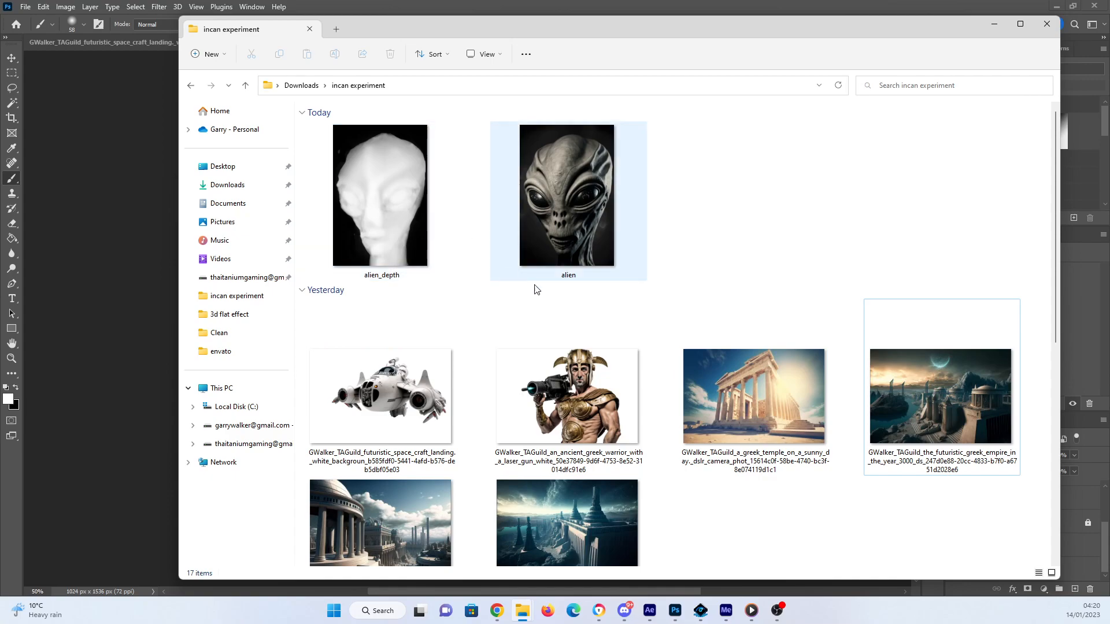
# Switch to the Digital And AI Art Facebook page in the browser and start a new photo/video post
pyautogui.click(601, 612)
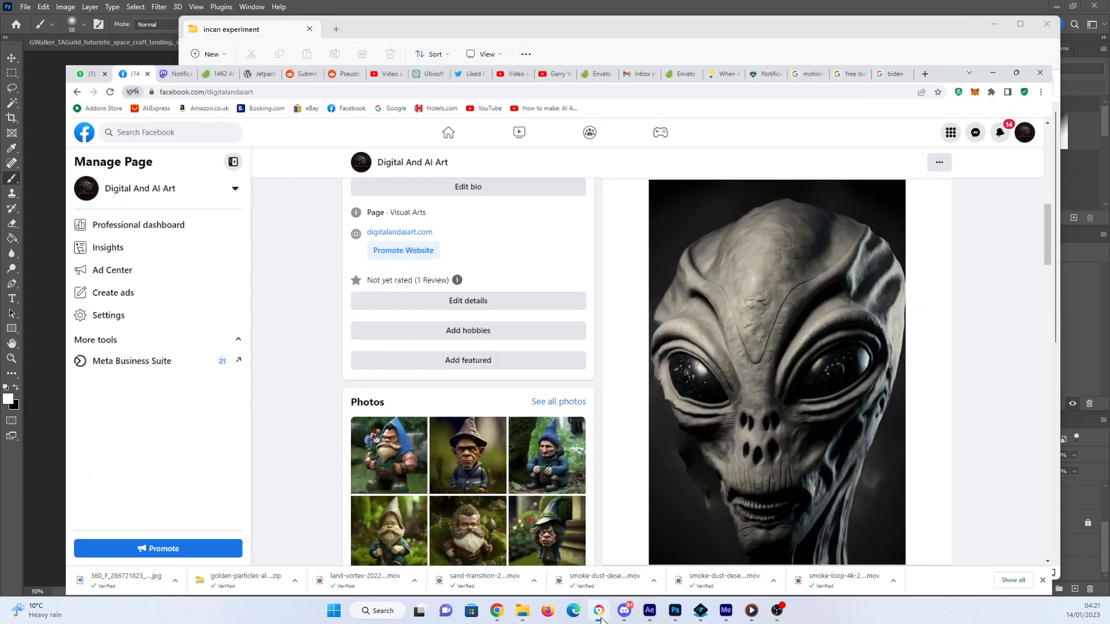
pyautogui.scroll(2, 750, 346)
pyautogui.scroll(4, 751, 345)
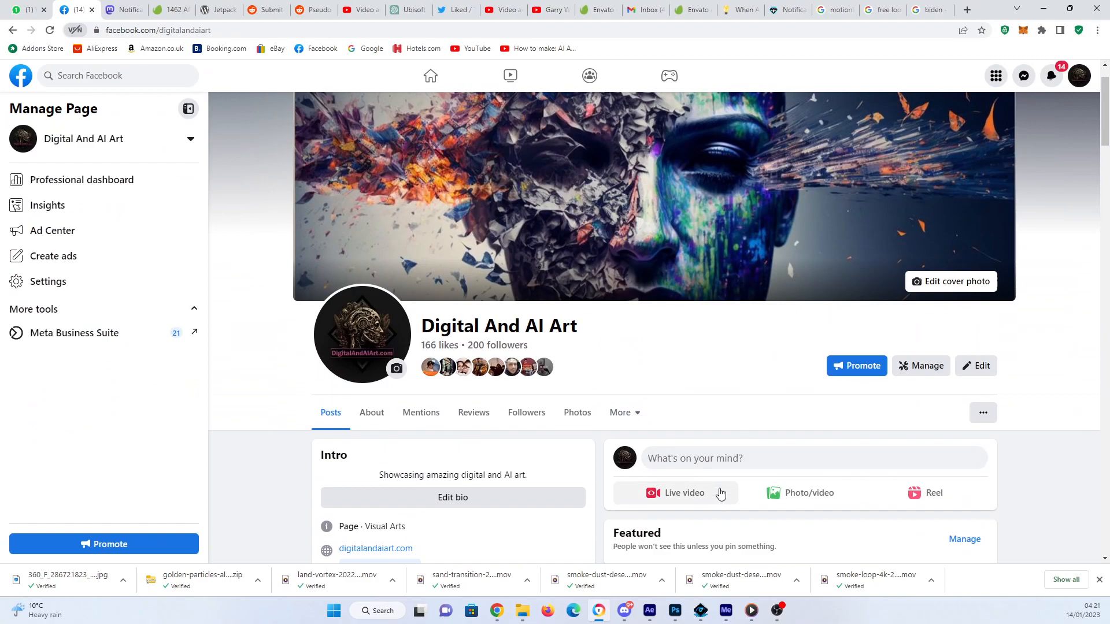
pyautogui.click(782, 497)
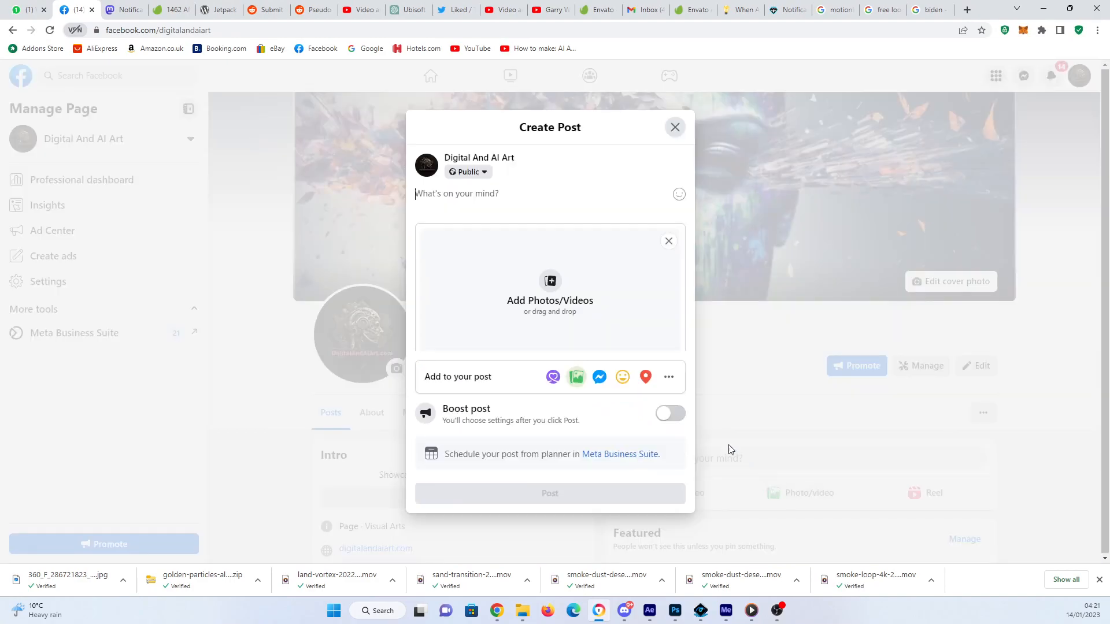
# Attach both the alien_depth and alien images from the incan experiment folder to the post
pyautogui.click(548, 288)
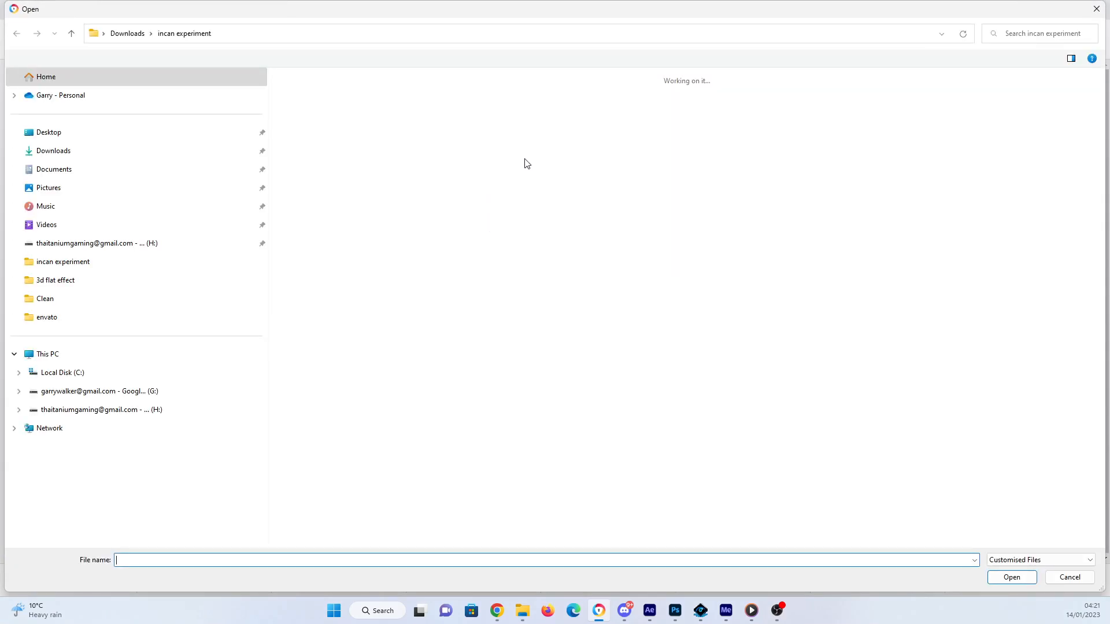
pyautogui.moveTo(490, 132); pyautogui.dragTo(277, 103)
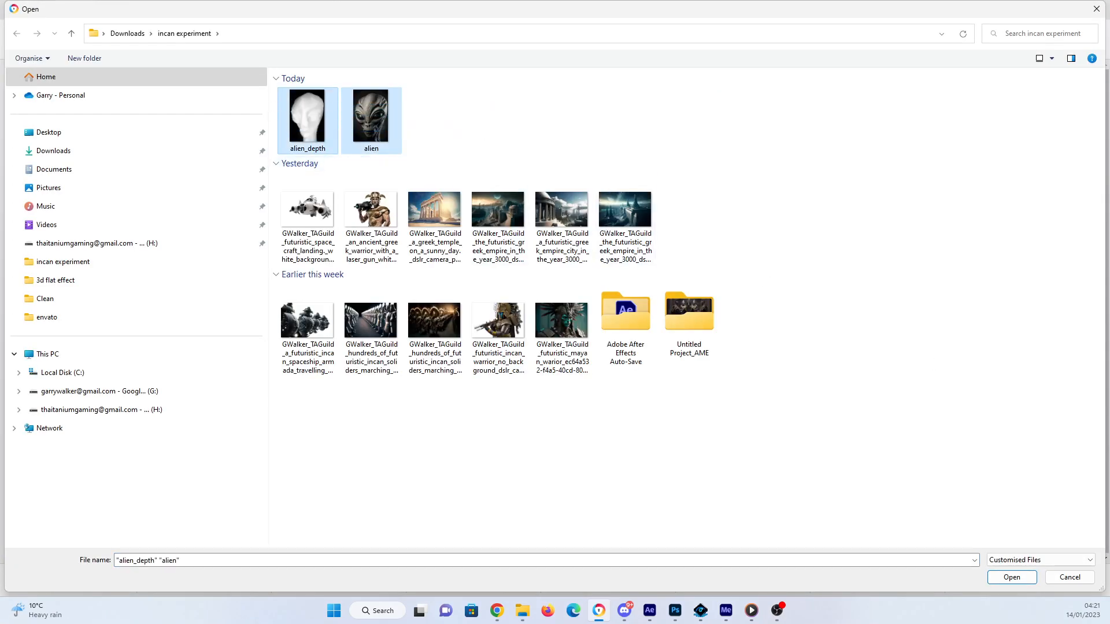
pyautogui.click(1004, 580)
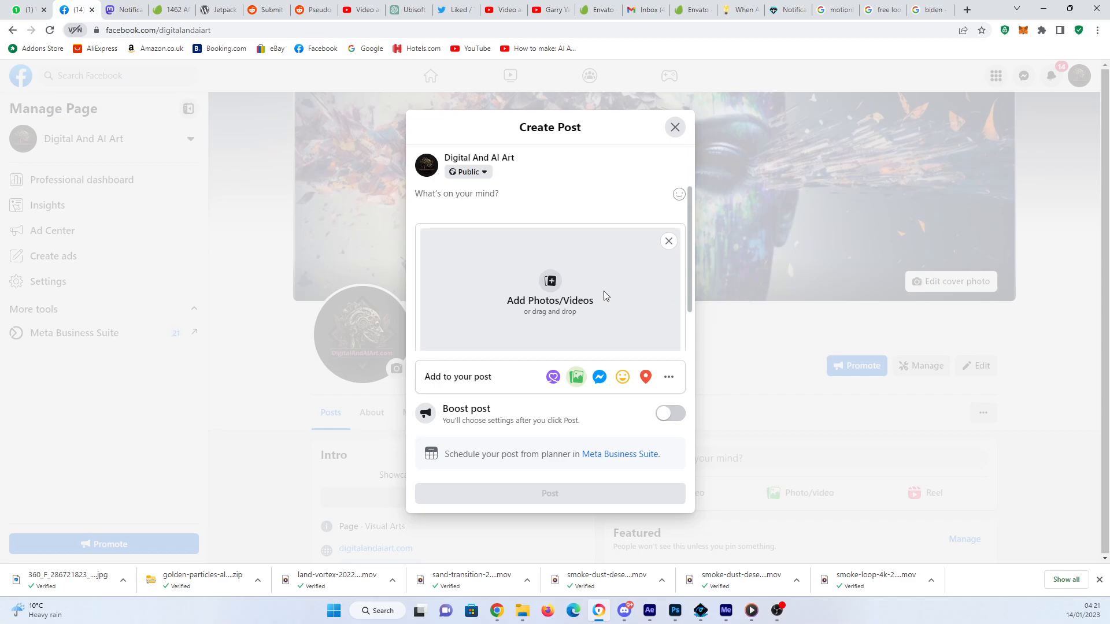
# Examine the alien 3D photo preview in the post draft and close the draft without publishing it
pyautogui.scroll(-2, 584, 290)
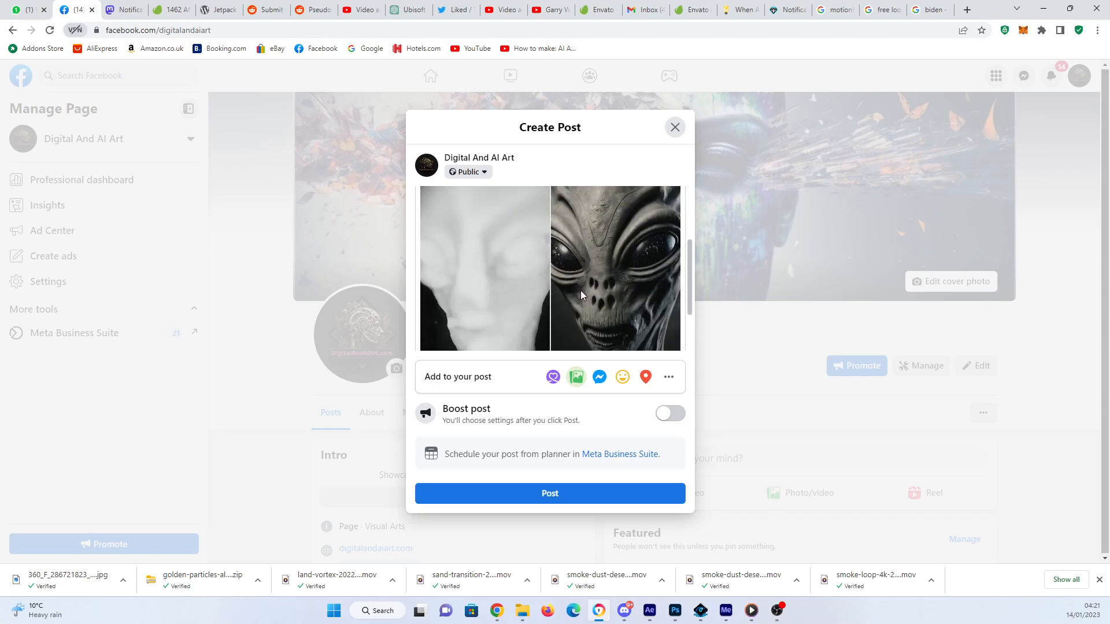
pyautogui.scroll(2, 581, 291)
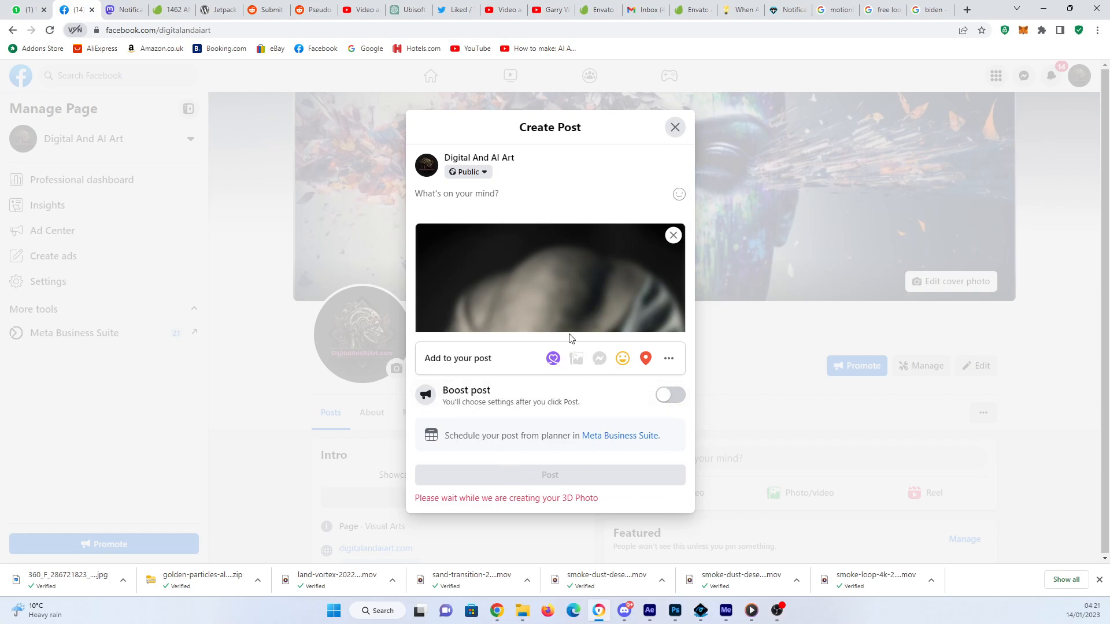
pyautogui.scroll(-2, 559, 314)
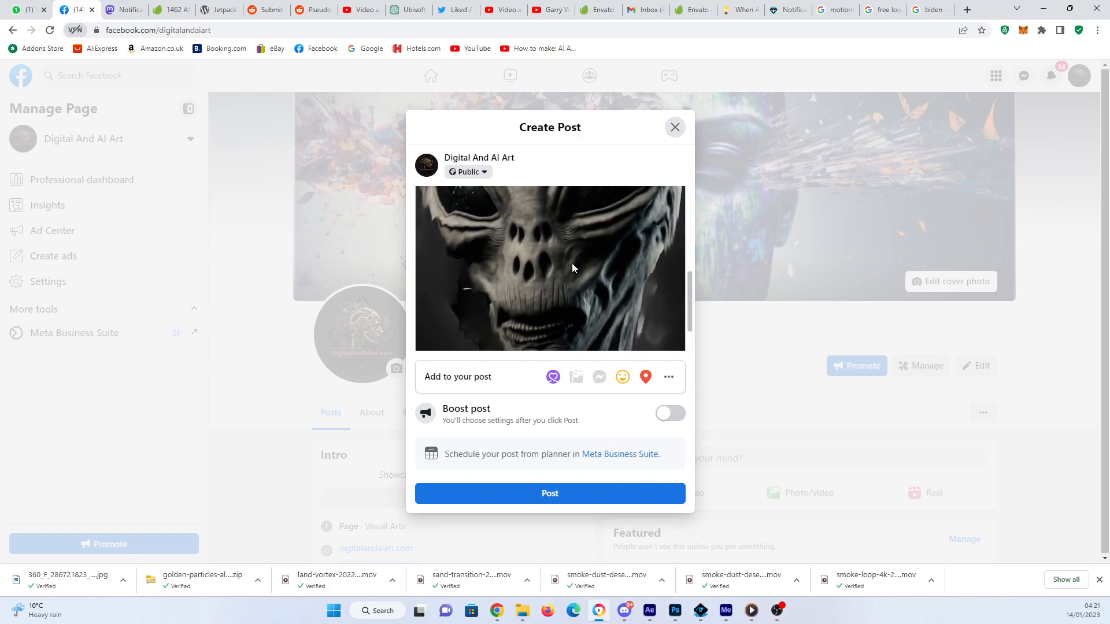
pyautogui.scroll(-2, 596, 278)
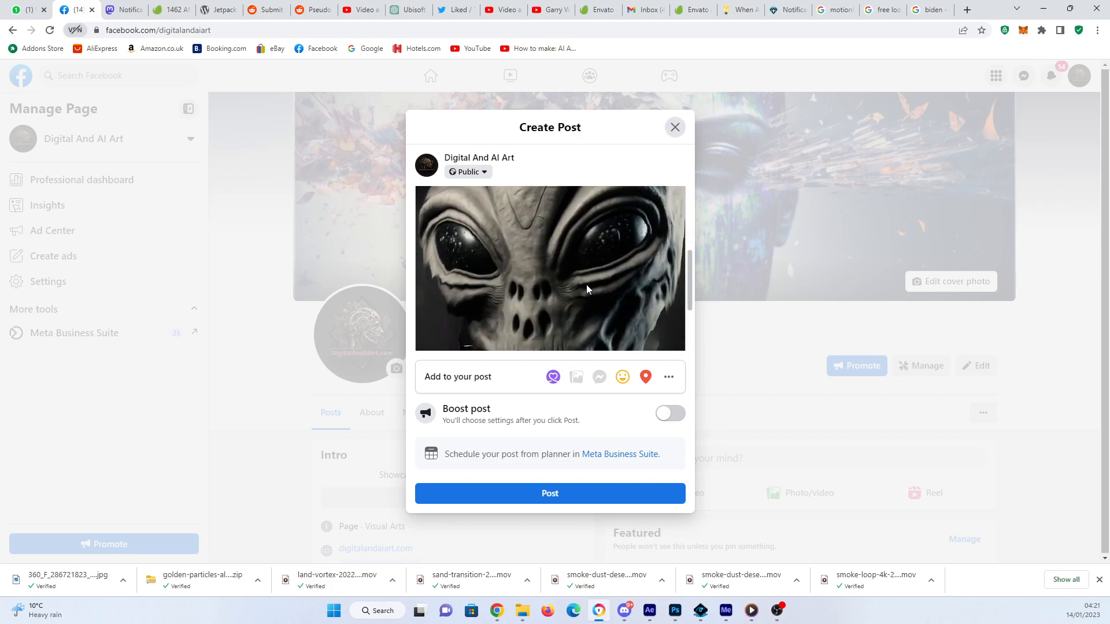
pyautogui.scroll(-2, 566, 277)
pyautogui.scroll(3, 585, 283)
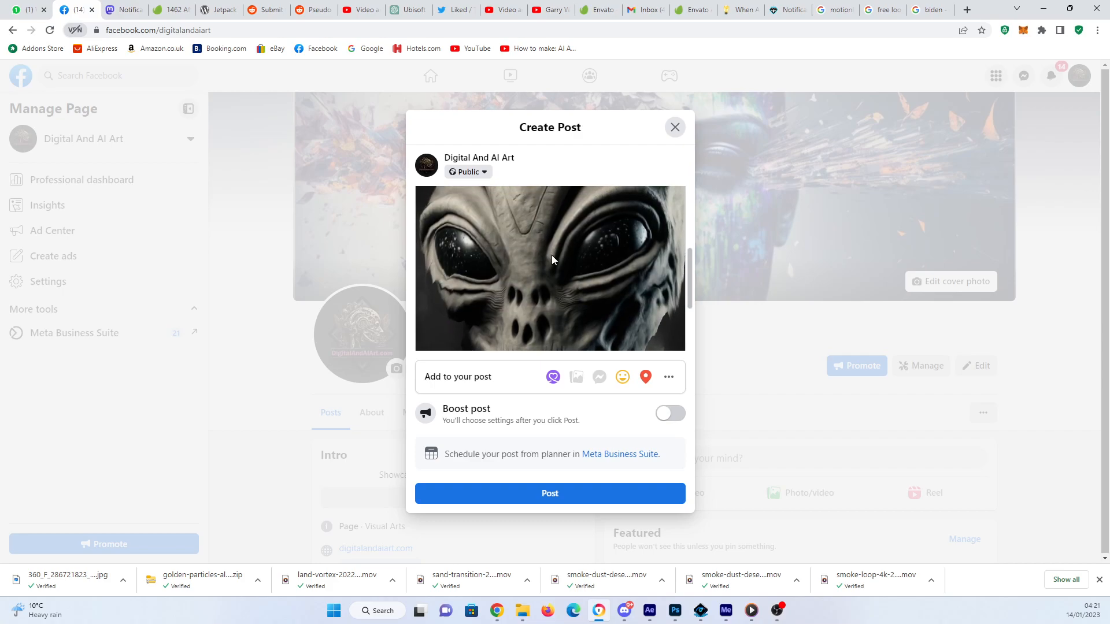
pyautogui.click(675, 128)
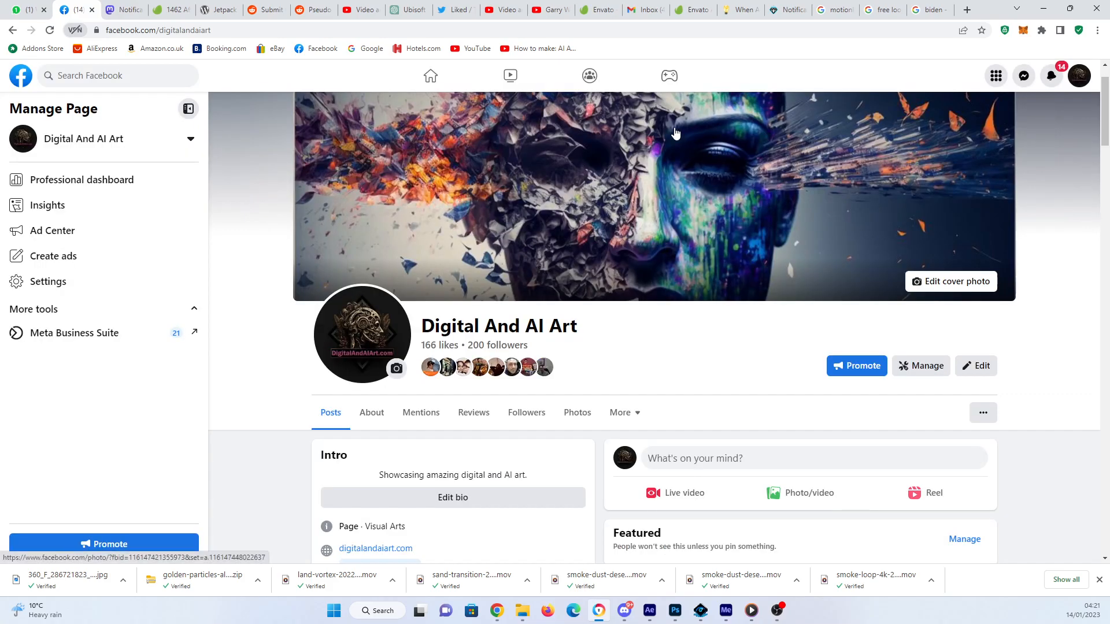